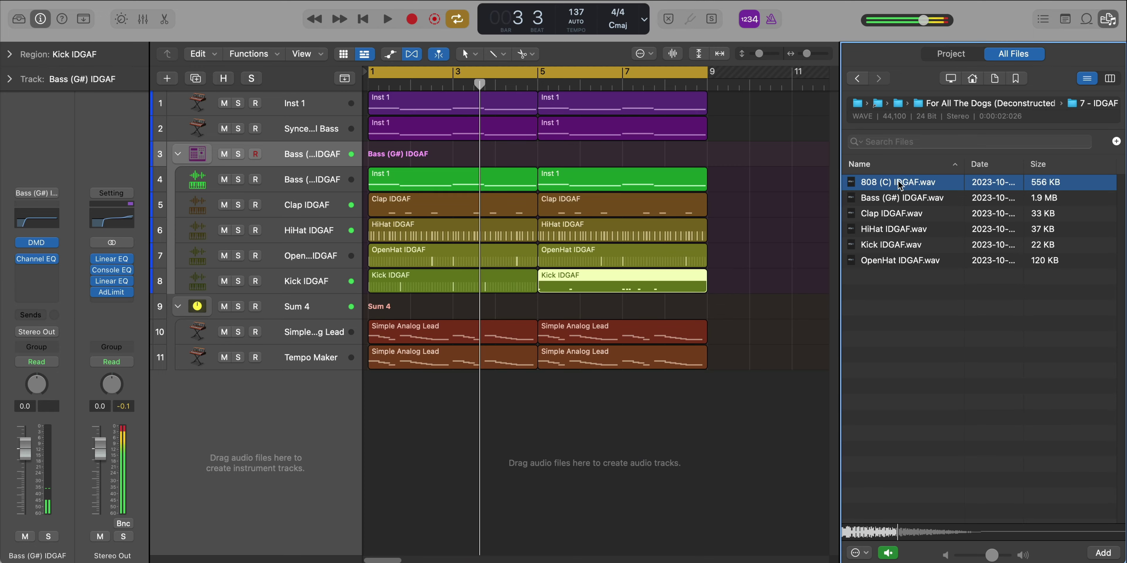
# - Add the 808 (C) IDGAF.wav sample to the drum machine kit and copy the first Synced Bass track region onto its new track
pyautogui.moveTo(898, 182); pyautogui.dragTo(315, 175)
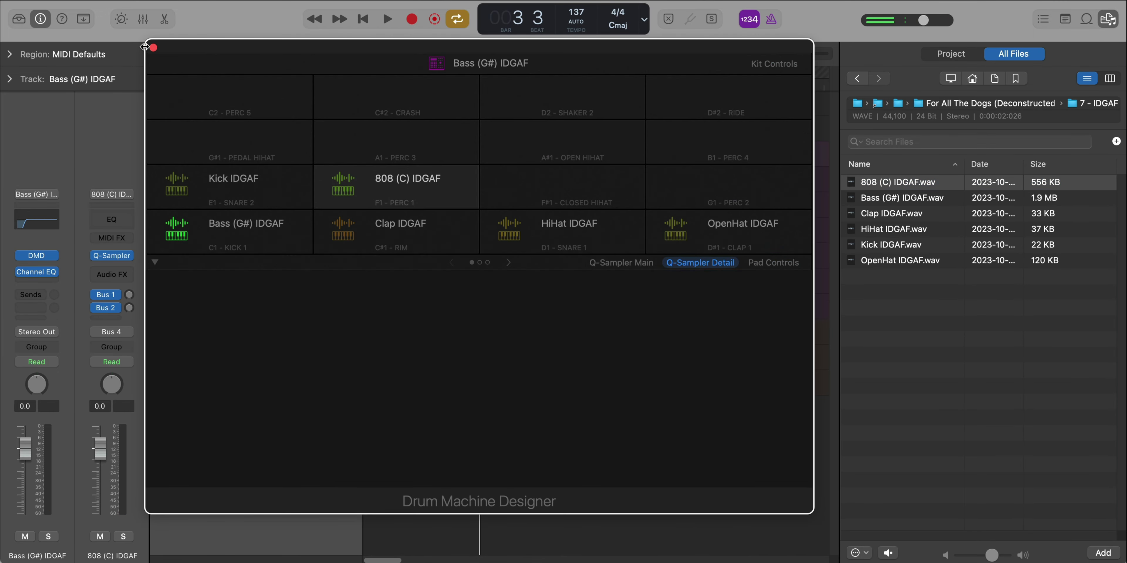
pyautogui.press('super+w')
pyautogui.moveTo(454, 125); pyautogui.dragTo(446, 307)
# - Solo the 808 (C) IDGAF track and transpose its region's notes down by octaves to just above C0, listening during playback
pyautogui.click(238, 306)
pyautogui.press('Return')
pyautogui.press('space')
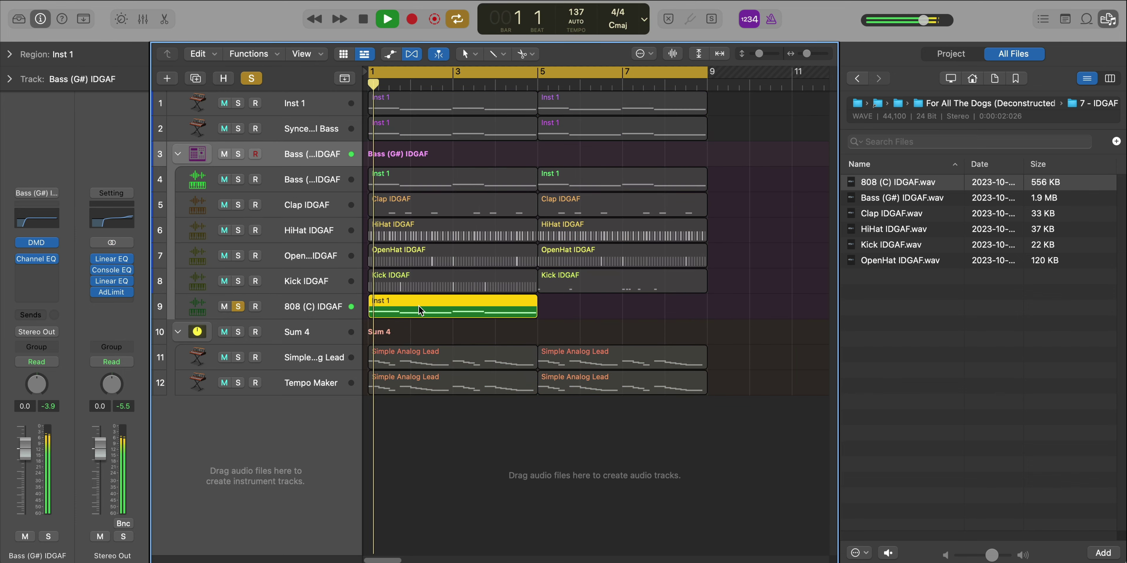
pyautogui.press('e')
pyautogui.hotkey('shift', 'alt', 'Down')
pyautogui.hotkey('shift', 'alt', 'Down')
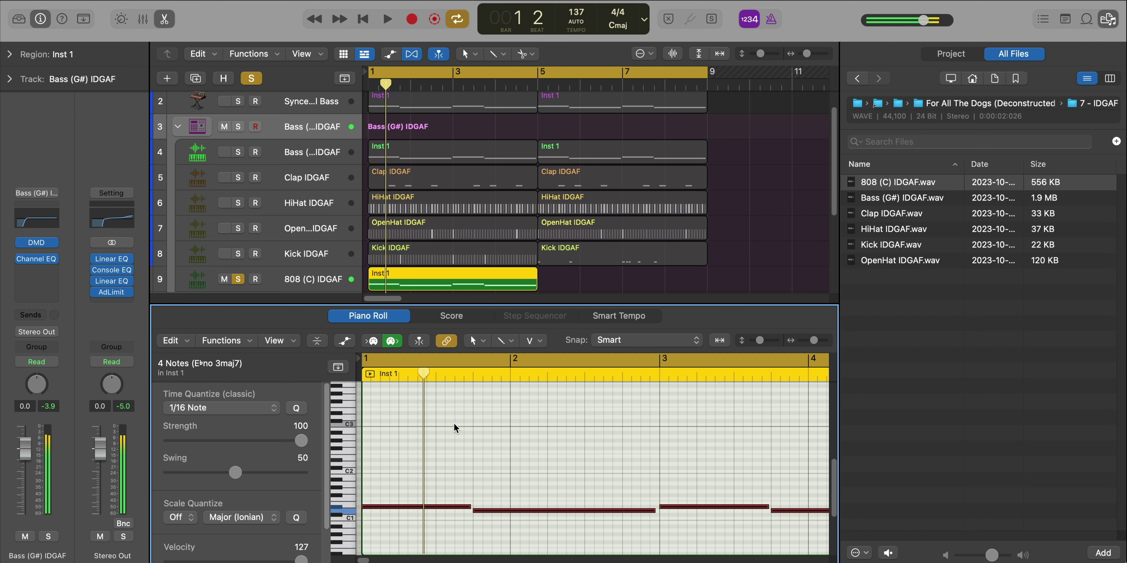
pyautogui.press('space')
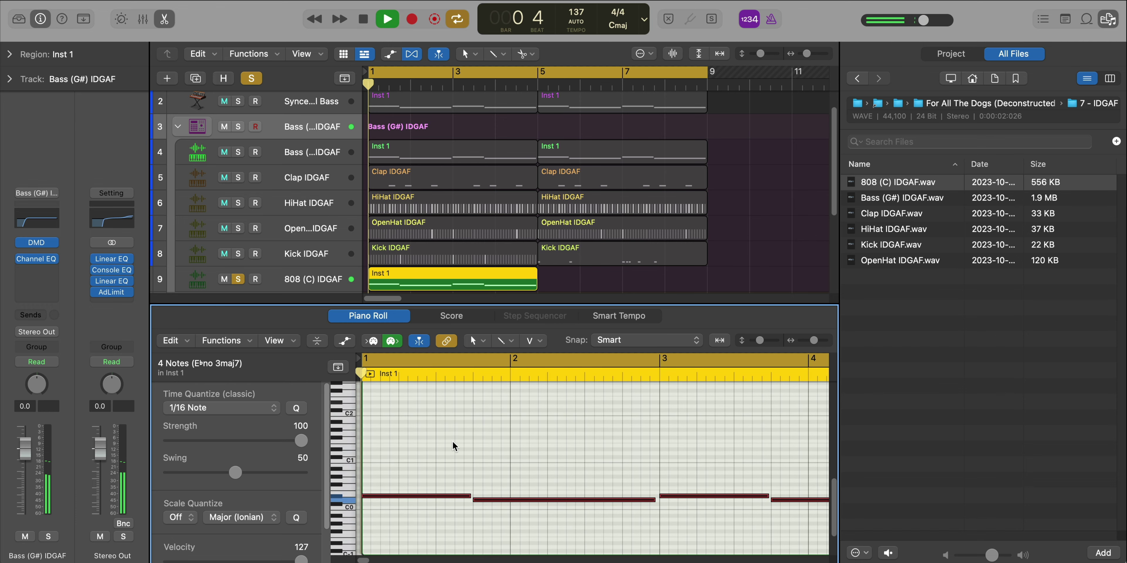
# - Unsolo the 808 (C) IDGAF track and repeat its region once so it fills bars 5 to 8
pyautogui.press('x')
pyautogui.press('x')
pyautogui.click(238, 307)
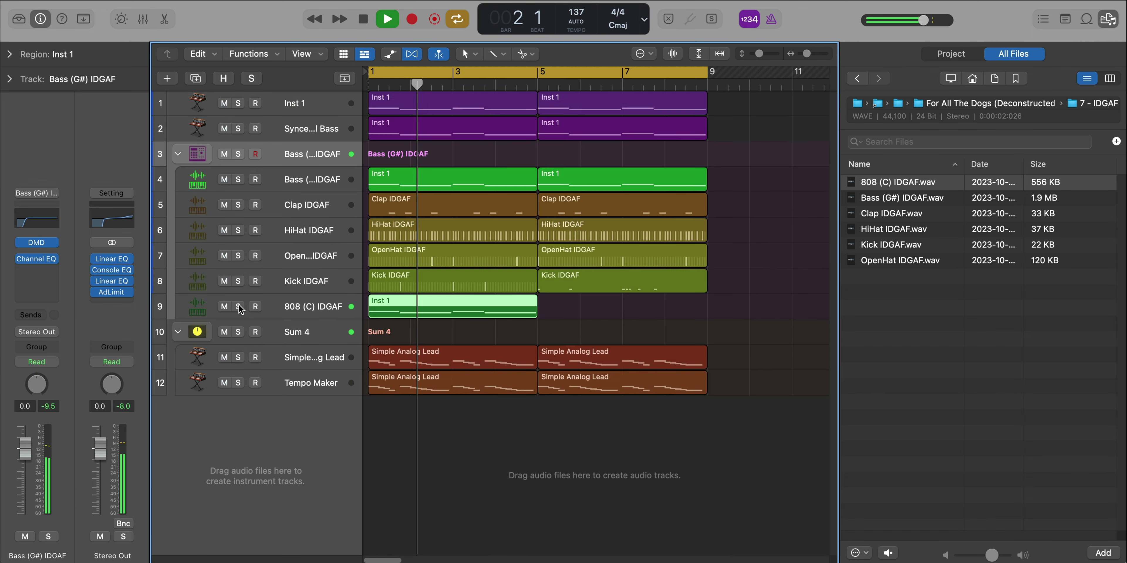
pyautogui.press('super+r')
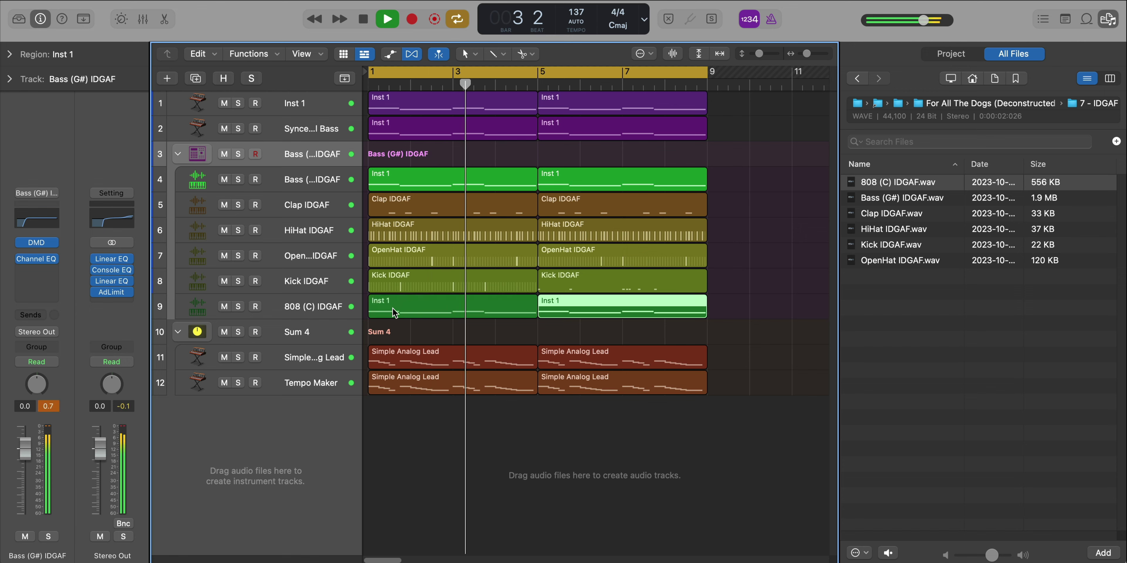
# - Solo the 808 (C) IDGAF track and add a Channel EQ with a high-cut filter that leaves only its low frequencies
pyautogui.click(238, 307)
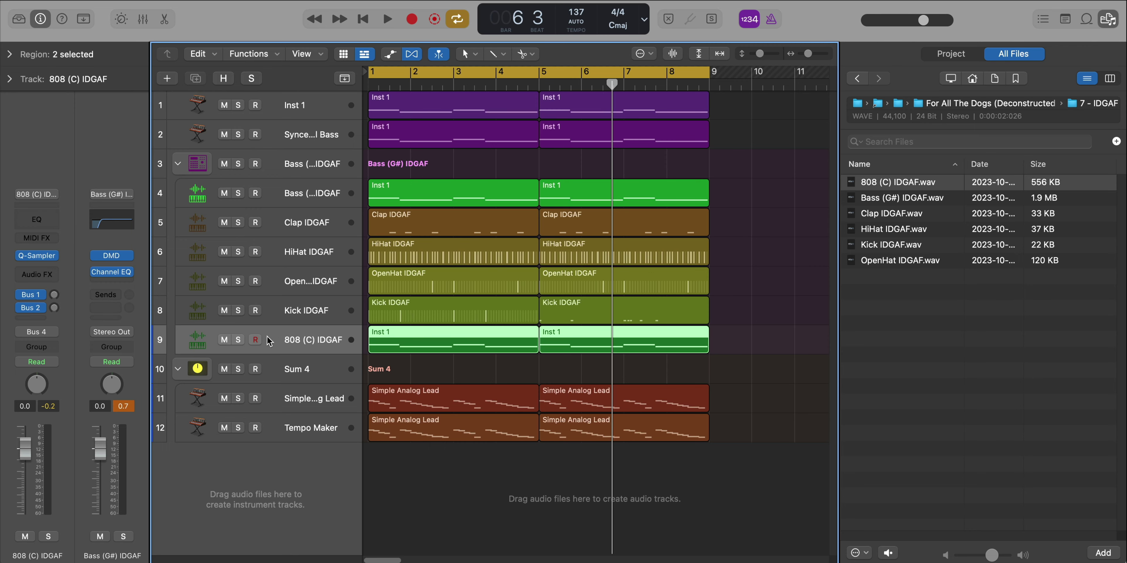
pyautogui.click(238, 339)
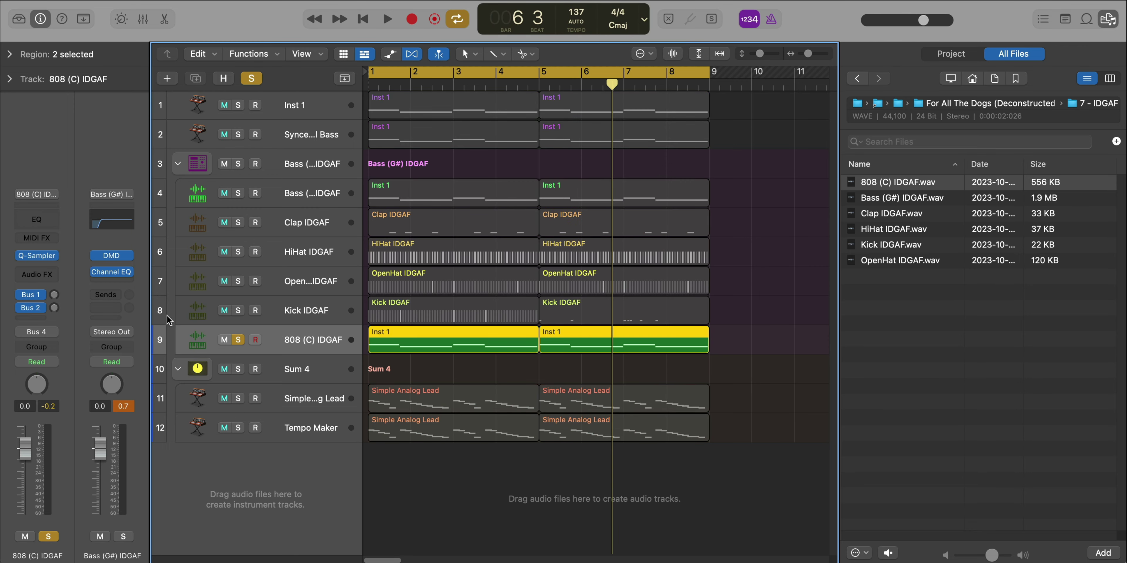
pyautogui.press('space')
pyautogui.click(53, 220)
pyautogui.click(887, 215)
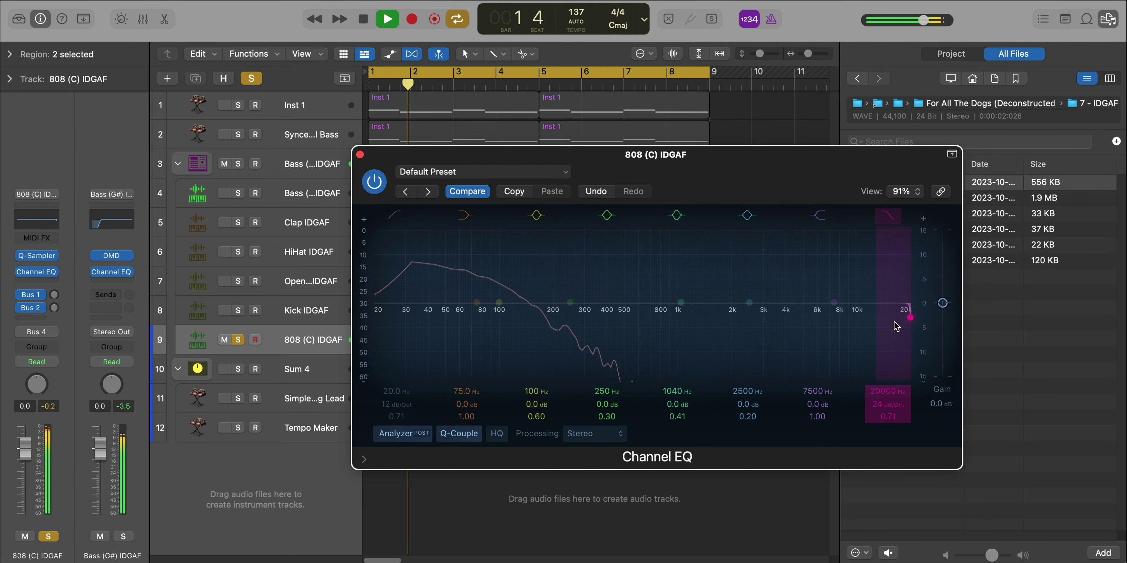
pyautogui.moveTo(895, 325); pyautogui.dragTo(460, 326)
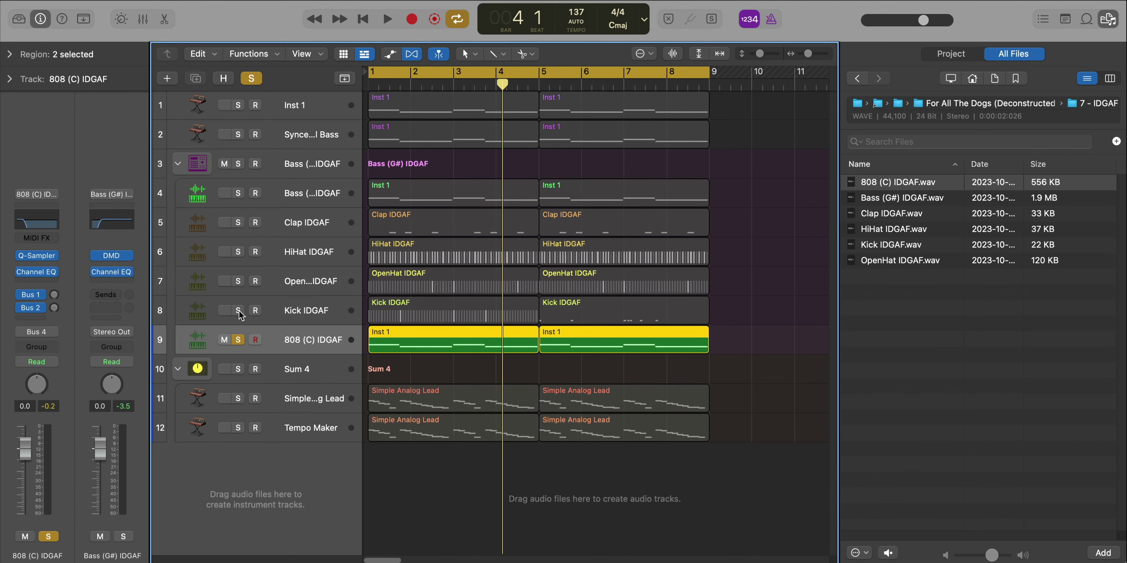
# - Add a Channel EQ with an 80 Hz, 48 dB/Oct low cut to the Kick IDGAF track, audition it soloed and clear all solos
pyautogui.click(238, 311)
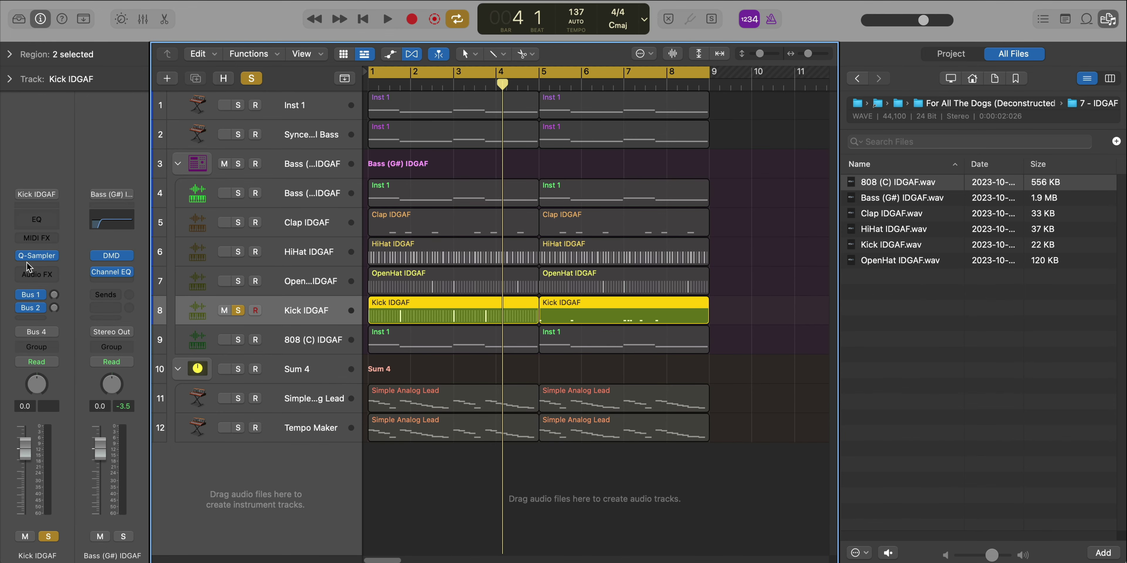
pyautogui.click(33, 219)
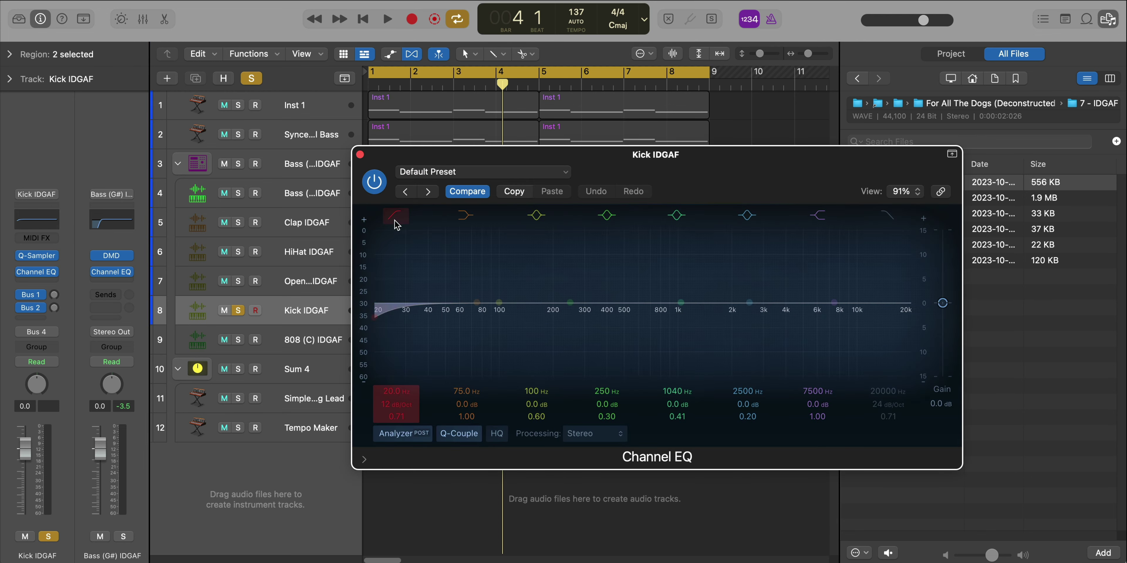
pyautogui.moveTo(377, 317); pyautogui.dragTo(484, 317)
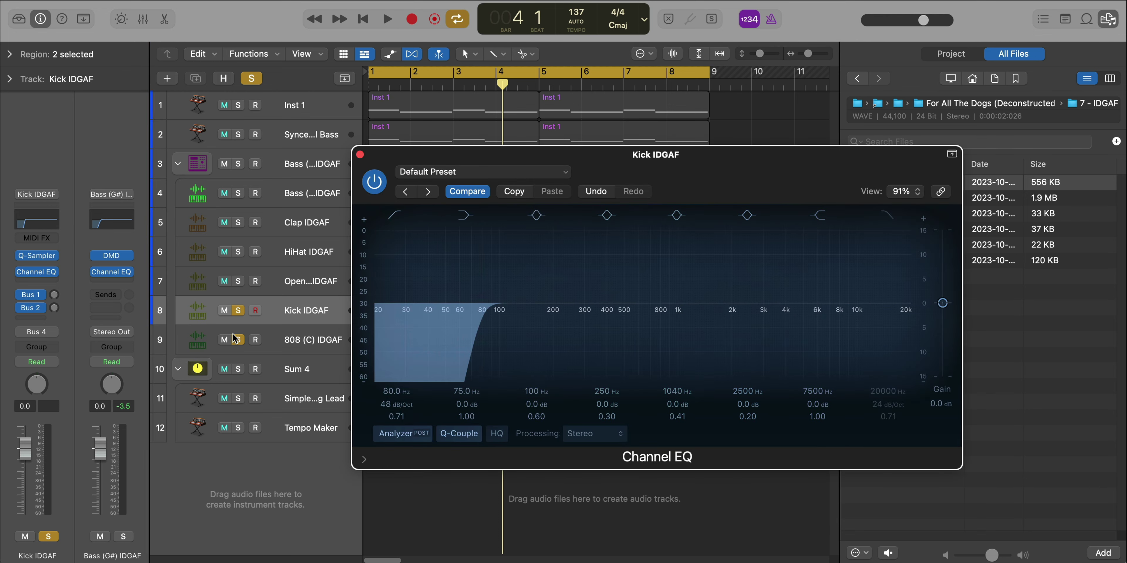
pyautogui.press('space')
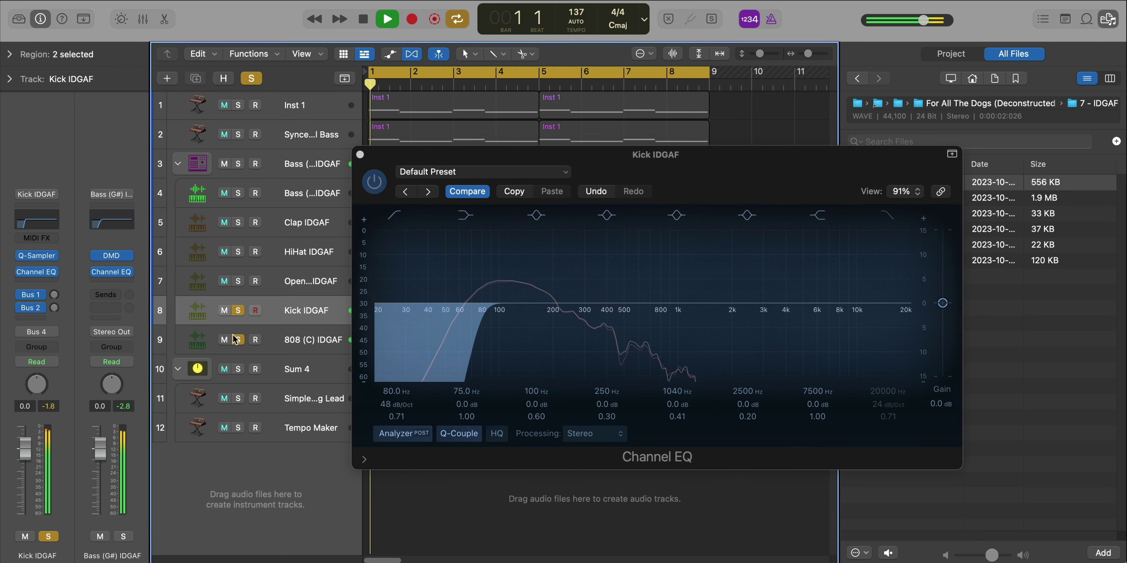
pyautogui.click(360, 155)
pyautogui.press('ctrl+alt+super+s')
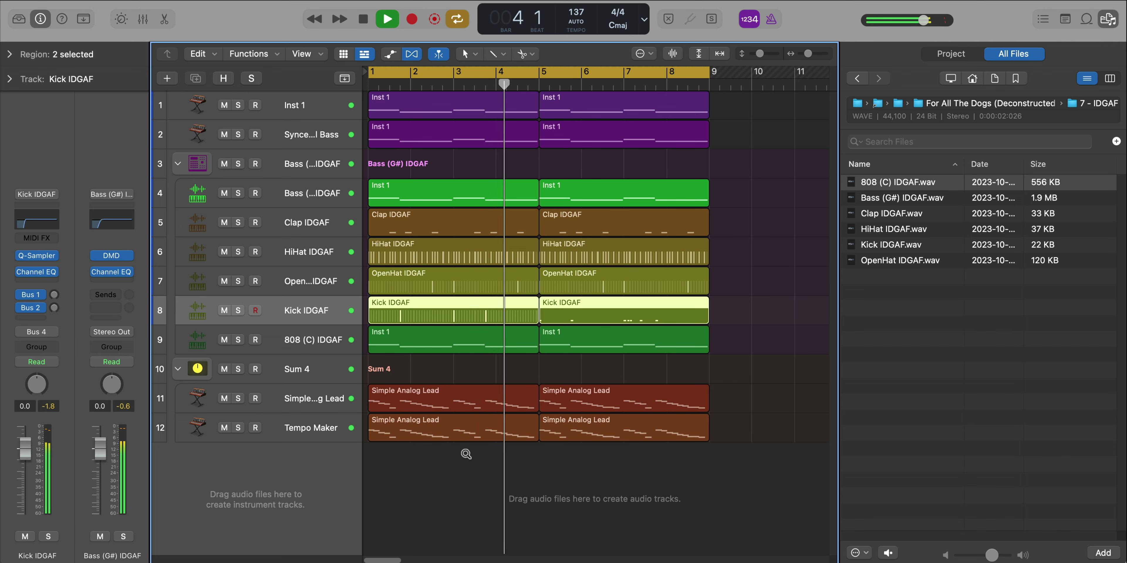
# - Hide the file browser and add a software instrument track below the Sum 4 stack, at the end of the track list
pyautogui.hscroll(-1, 466, 456)
pyautogui.press('f')
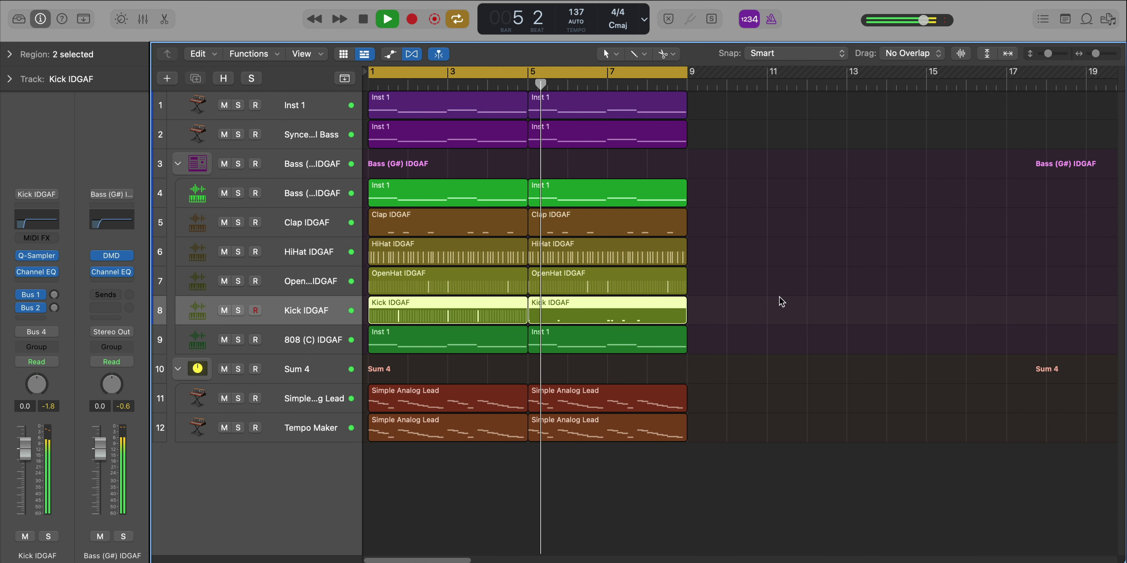
pyautogui.keyDown('ctrl'); pyautogui.keyDown('alt'); pyautogui.click(778, 313); pyautogui.keyUp('alt'); pyautogui.keyUp('ctrl')
pyautogui.keyDown('ctrl'); pyautogui.keyDown('alt'); pyautogui.click(777, 313); pyautogui.keyUp('alt'); pyautogui.keyUp('ctrl')
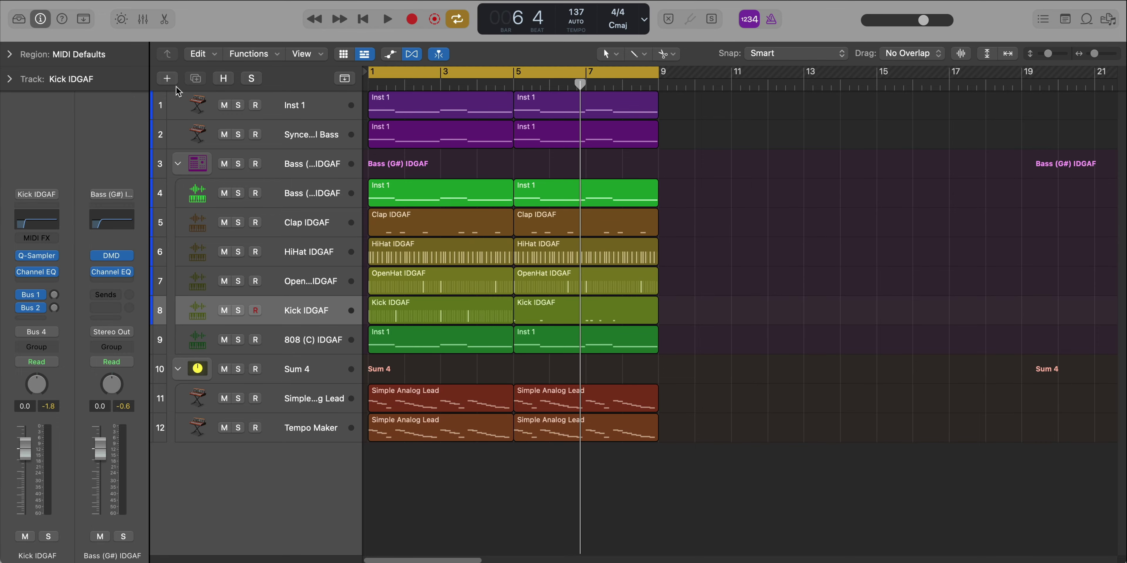
pyautogui.click(167, 78)
pyautogui.press('Return')
pyautogui.moveTo(294, 371); pyautogui.dragTo(302, 457)
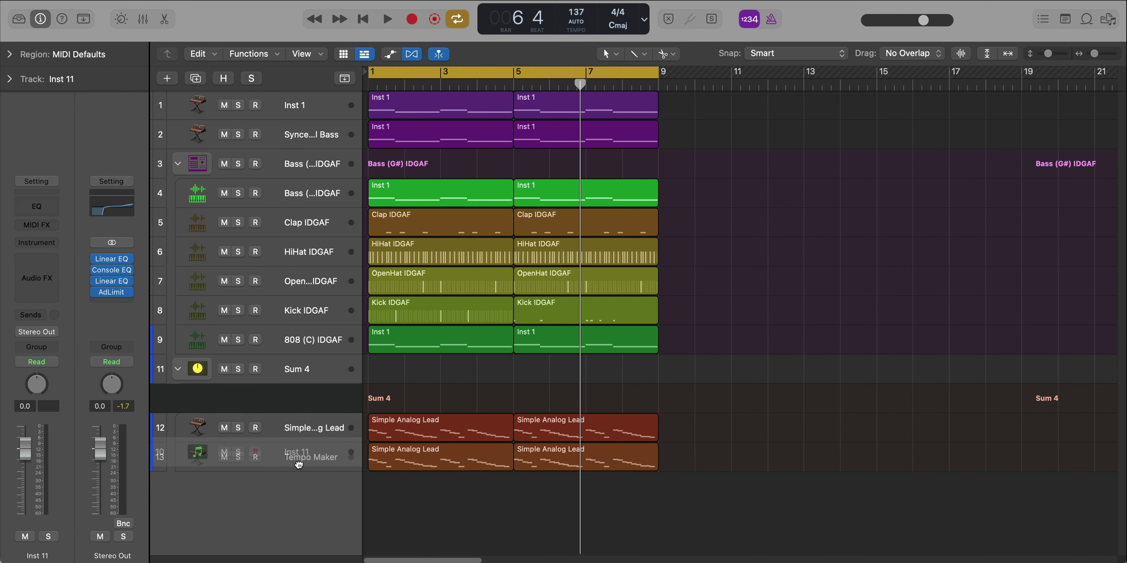
# - Load the Classic Funk Boogie Bass patch from the Synthesizer bass sounds onto the new track
pyautogui.click(19, 15)
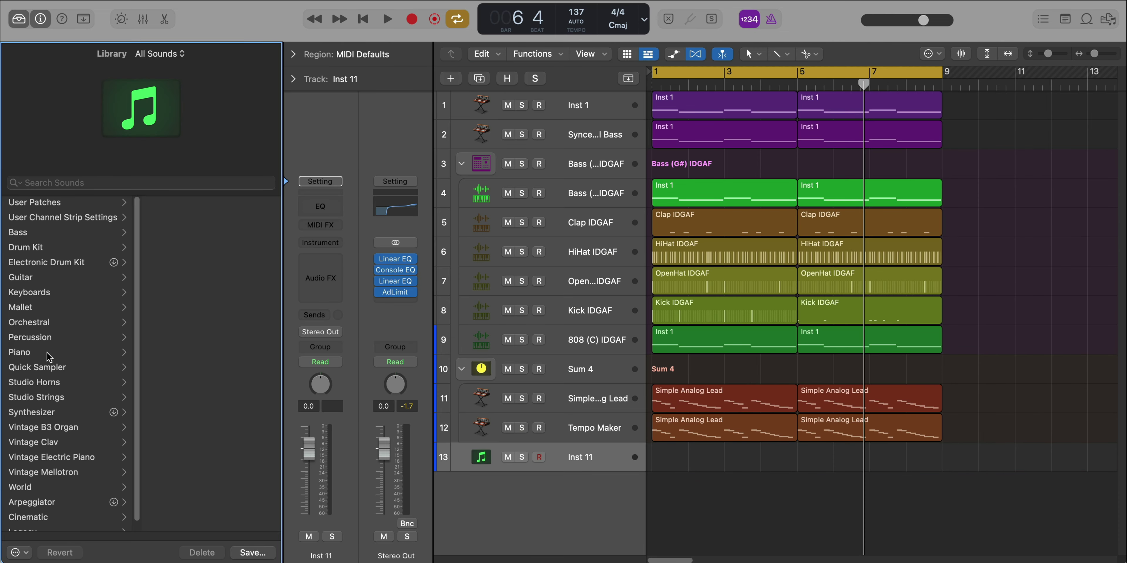
pyautogui.scroll(-1, 68, 504)
pyautogui.click(47, 402)
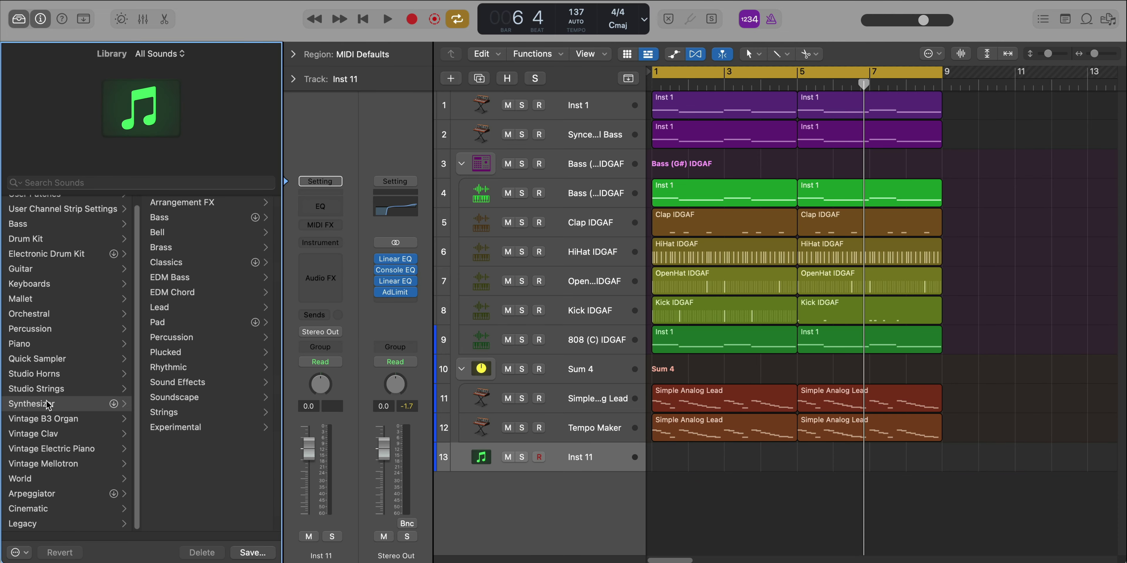
pyautogui.click(183, 223)
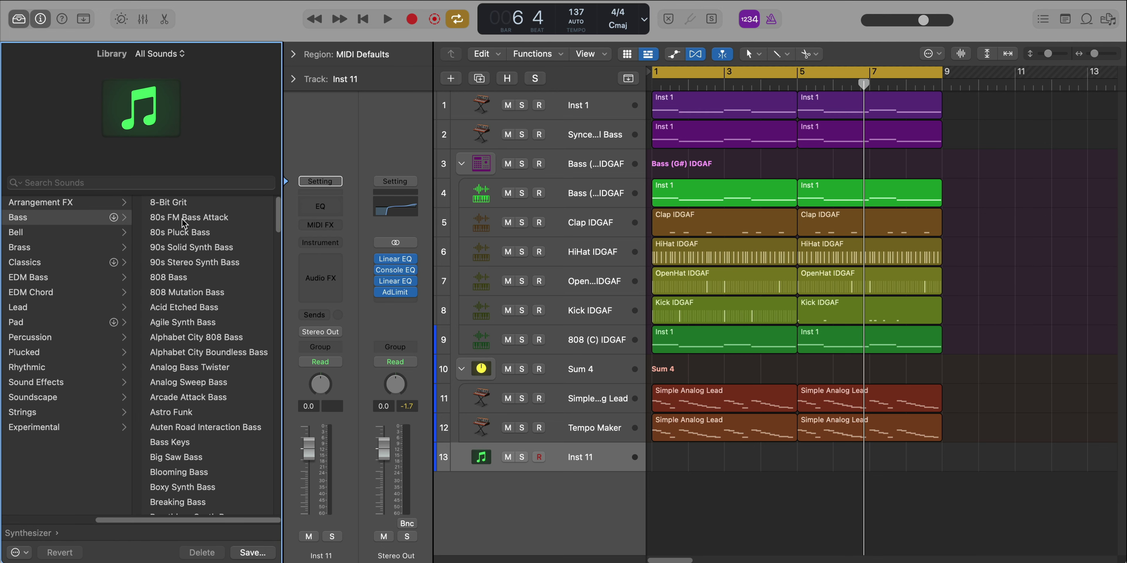
pyautogui.scroll(-3, 197, 394)
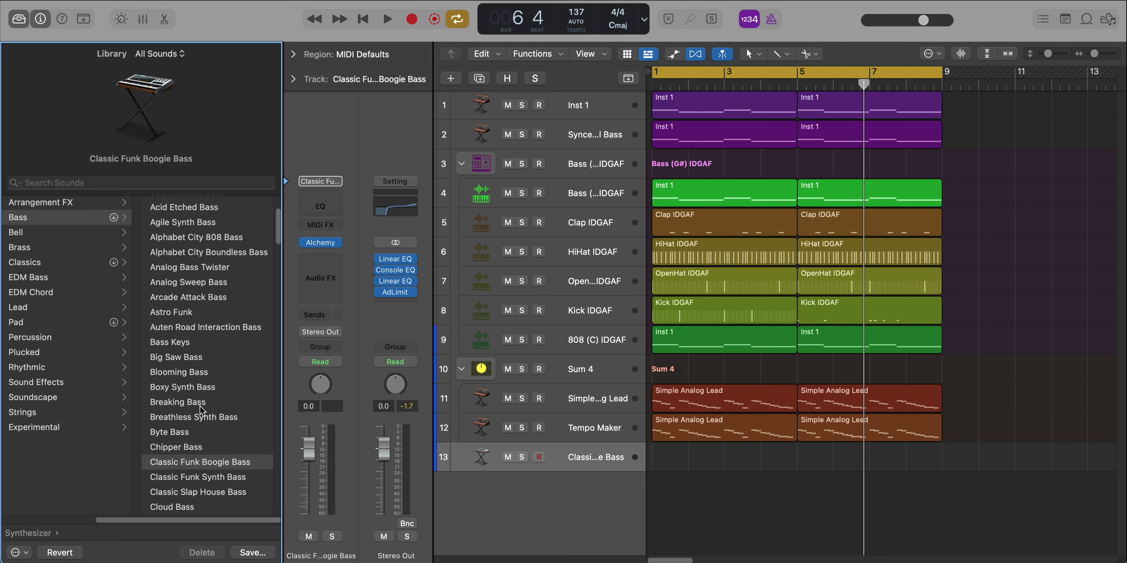
# - Create a four-bar region at bar 1 on the Classic Funk Boogie Bass track, open its piano roll and hide the sound library
pyautogui.click(652, 470)
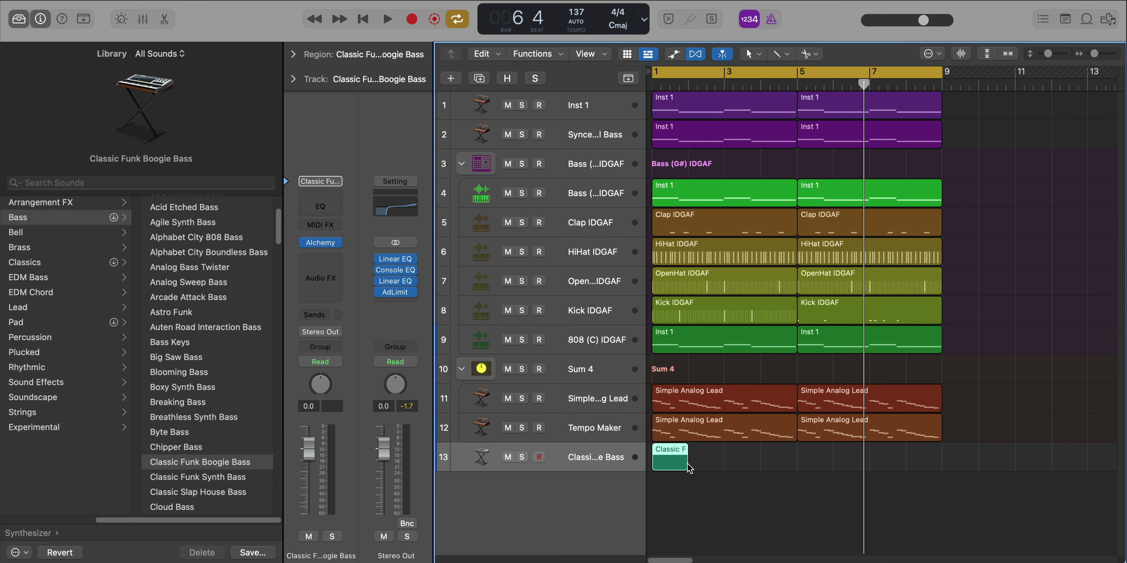
pyautogui.moveTo(687, 466); pyautogui.dragTo(769, 463)
pyautogui.doubleClick(767, 464)
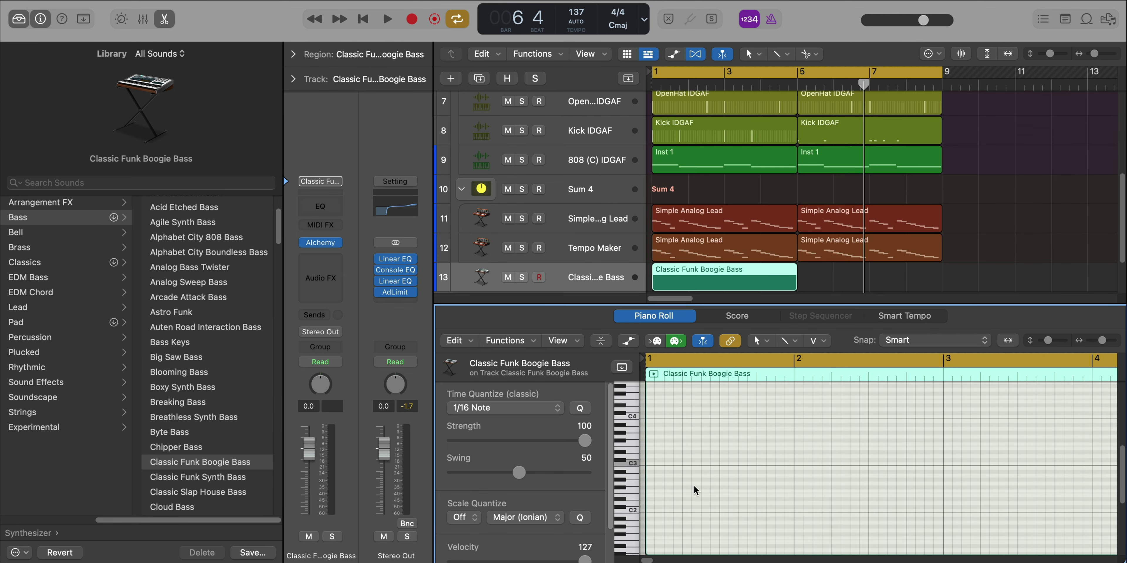
pyautogui.press('y')
# - Draw two equal two-beat notes slightly above C2 in the bass region, at beat 2 of bar 1 and beat 2 of bar 3
pyautogui.click(406, 463)
pyautogui.moveTo(447, 464); pyautogui.dragTo(490, 464)
pyautogui.press('space')
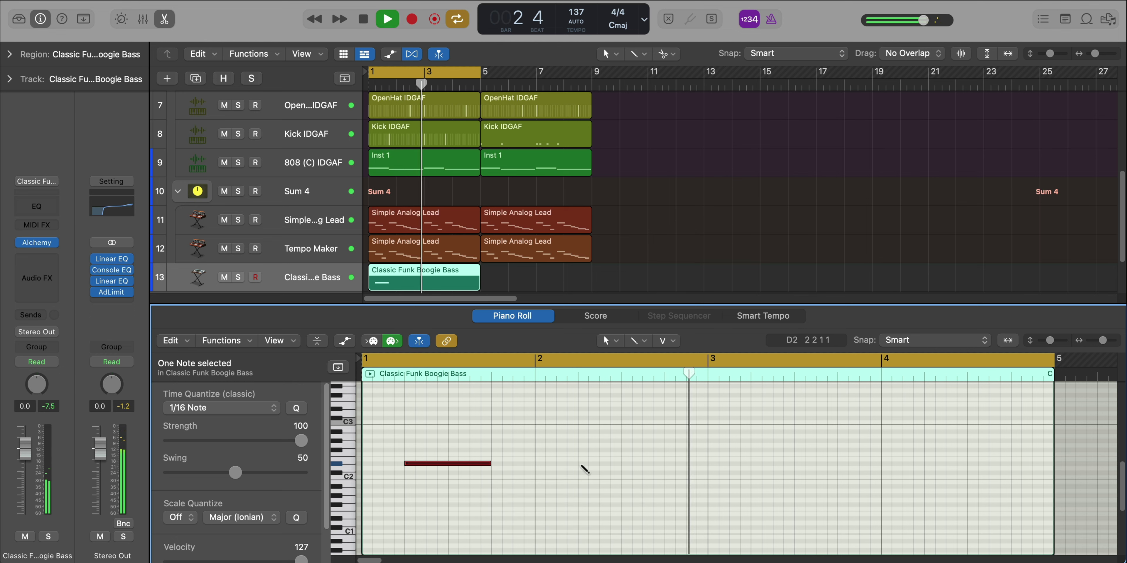
pyautogui.click(587, 465)
pyautogui.press('space')
pyautogui.press('space')
pyautogui.moveTo(588, 467); pyautogui.dragTo(766, 468)
pyautogui.keyDown('ctrl'); pyautogui.keyDown('alt'); pyautogui.click(681, 475); pyautogui.keyUp('alt'); pyautogui.keyUp('ctrl')
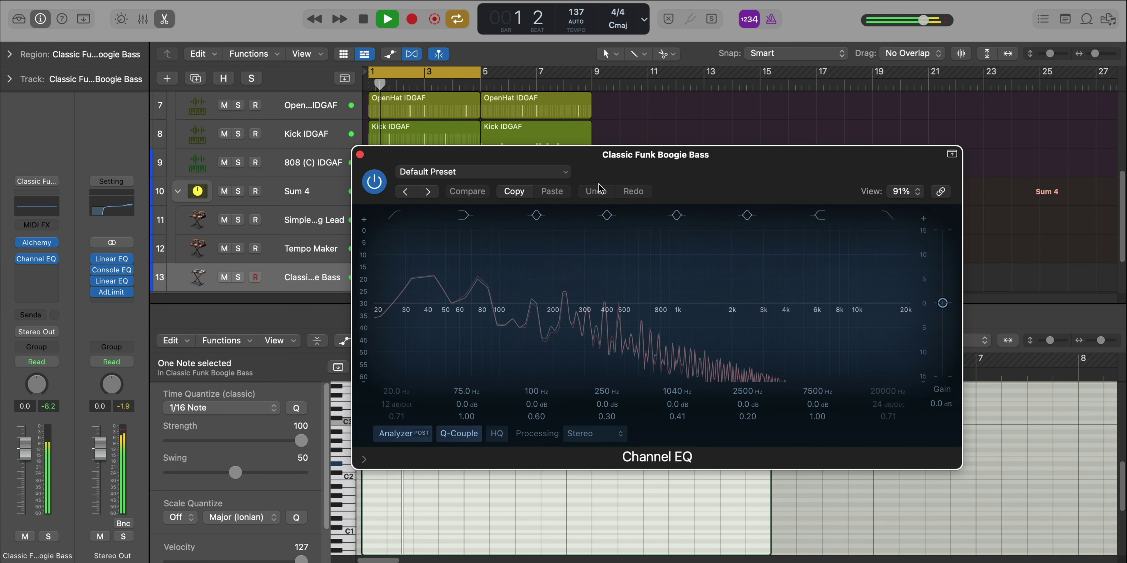
# - Low-cut the Classic Funk Boogie Bass in Channel EQ at 165 Hz, 48 dB/Oct, Q 0.51, with pan +4 and volume -2.2 dB
pyautogui.moveTo(405, 345); pyautogui.dragTo(538, 331)
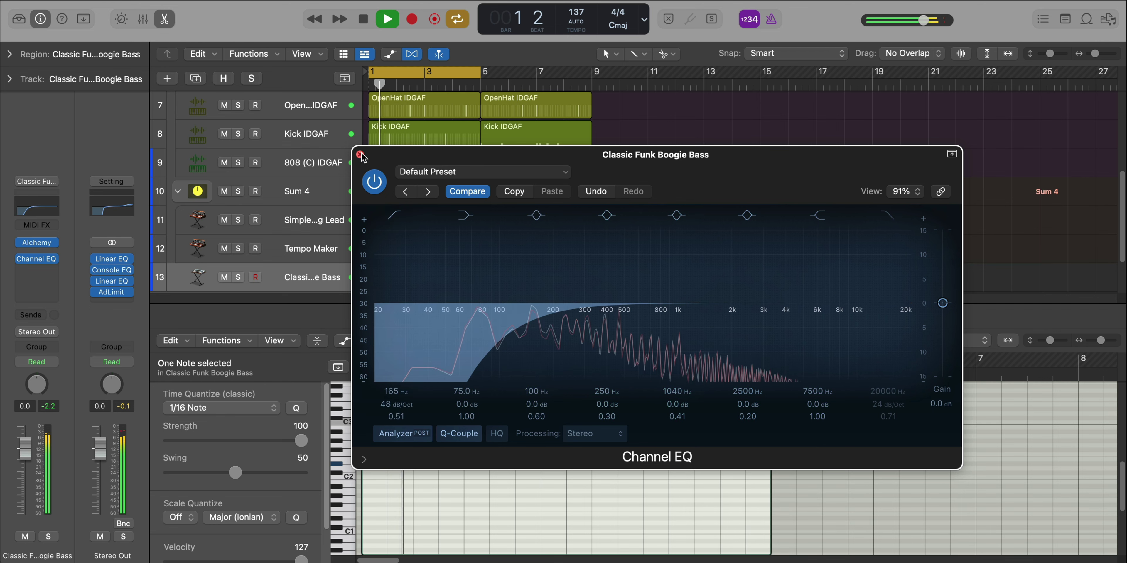
pyautogui.click(360, 155)
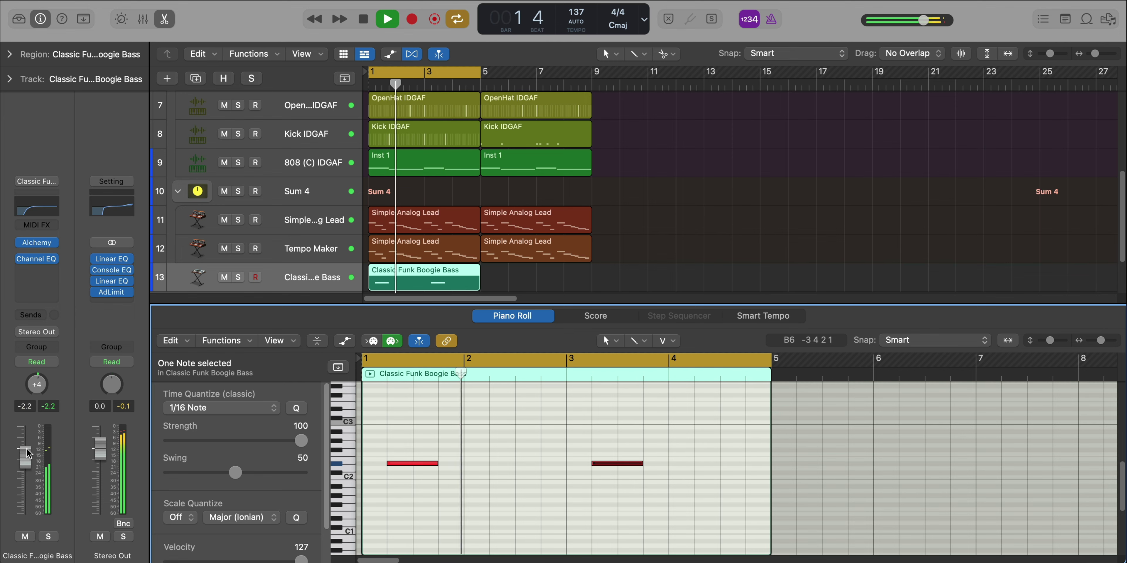
pyautogui.press('e')
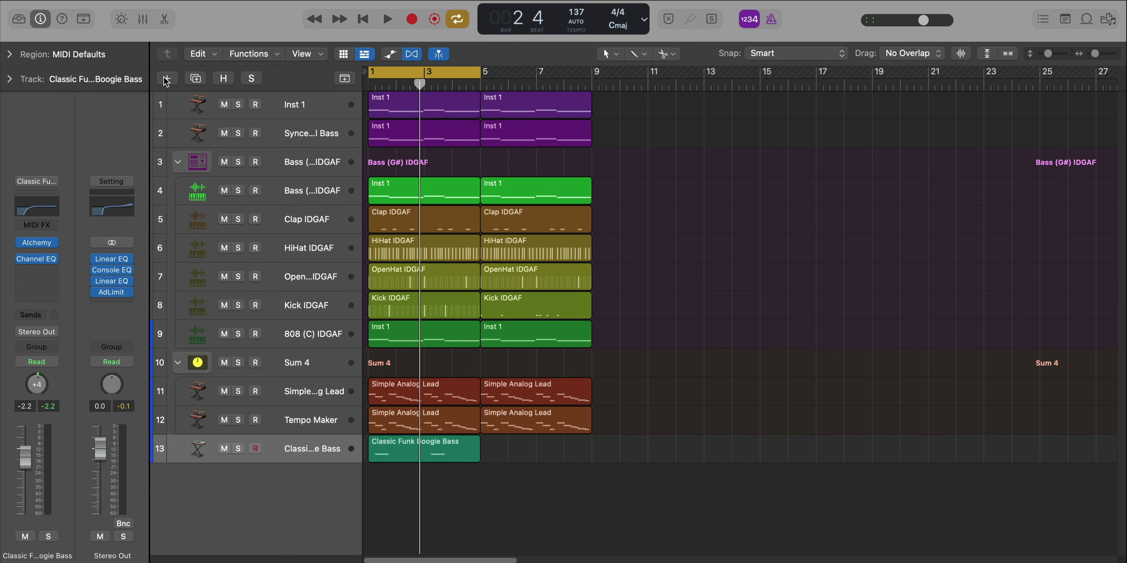
# - Add another software instrument track and load Retro Synth as its instrument
pyautogui.click(166, 78)
pyautogui.press('Return')
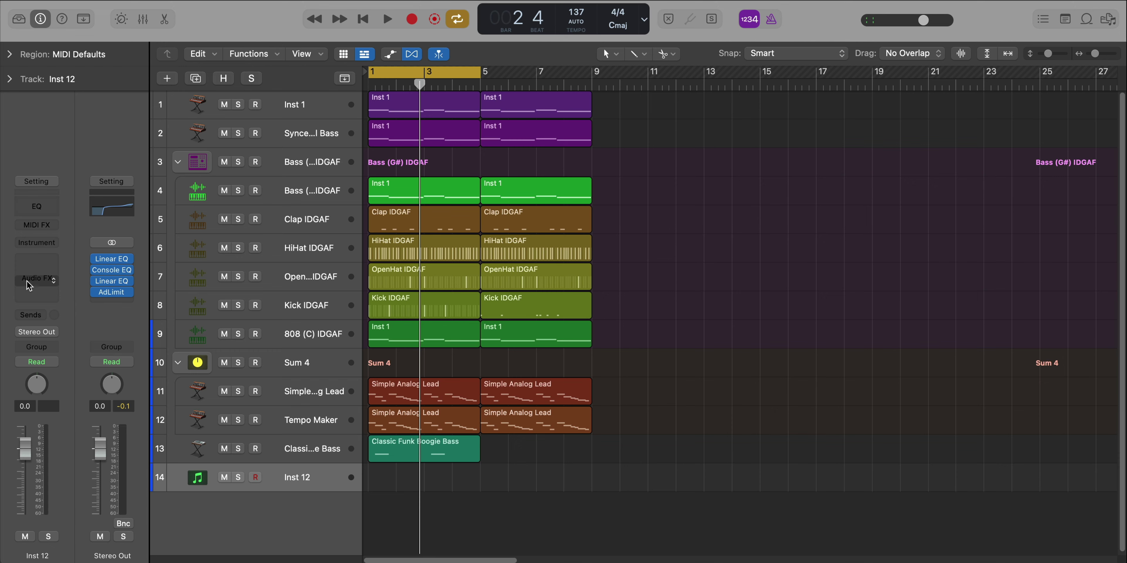
pyautogui.click(37, 243)
pyautogui.click(67, 281)
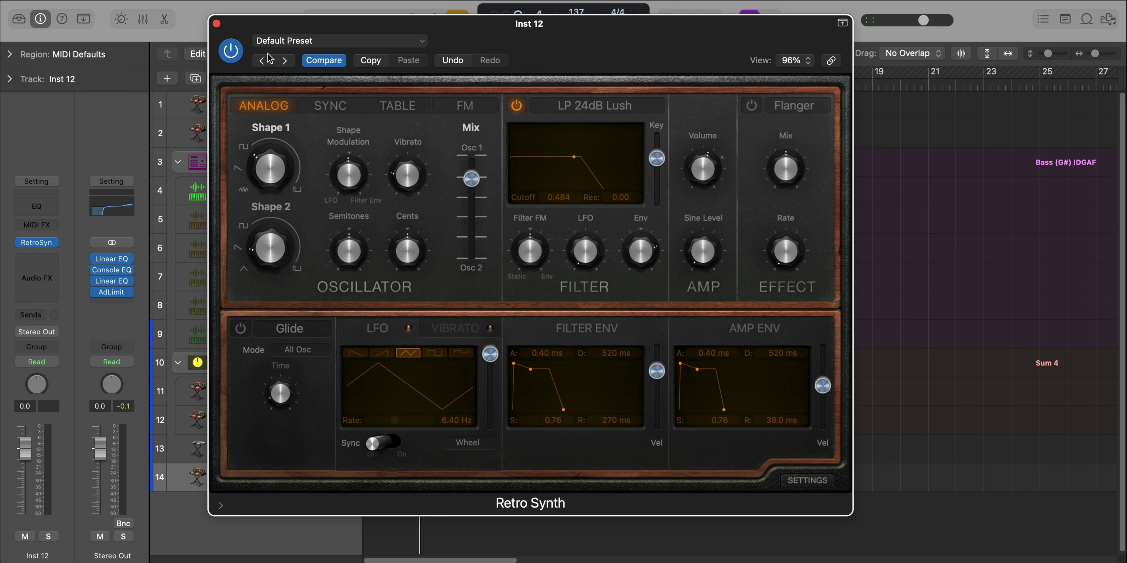
pyautogui.click(217, 23)
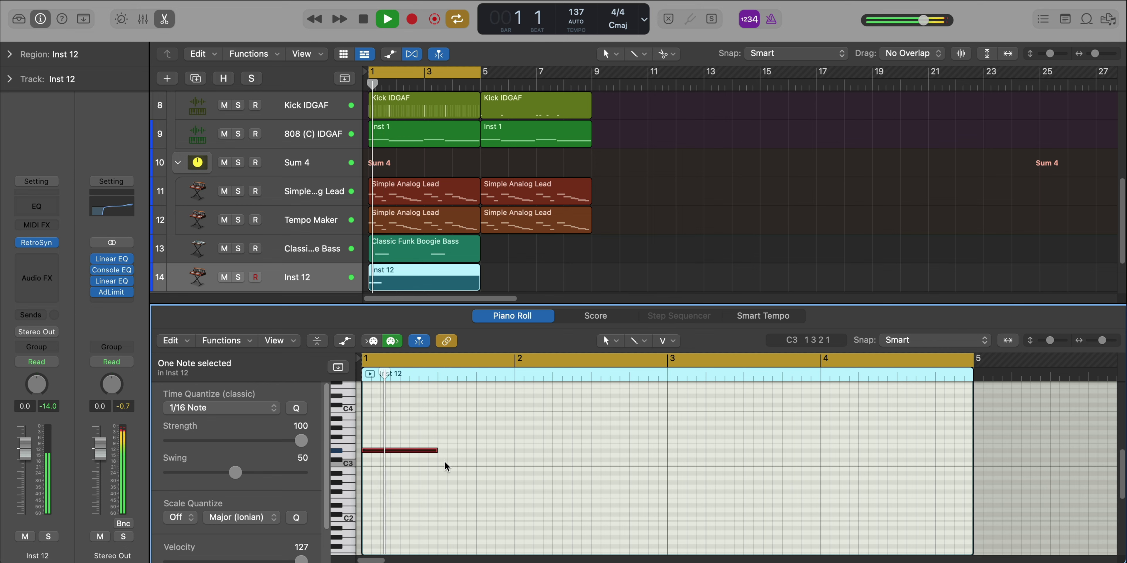
# - Lengthen the opening note of the Inst 12 region to three beats, checking it against playback
pyautogui.press('space')
pyautogui.press('space')
pyautogui.moveTo(437, 457); pyautogui.dragTo(477, 460)
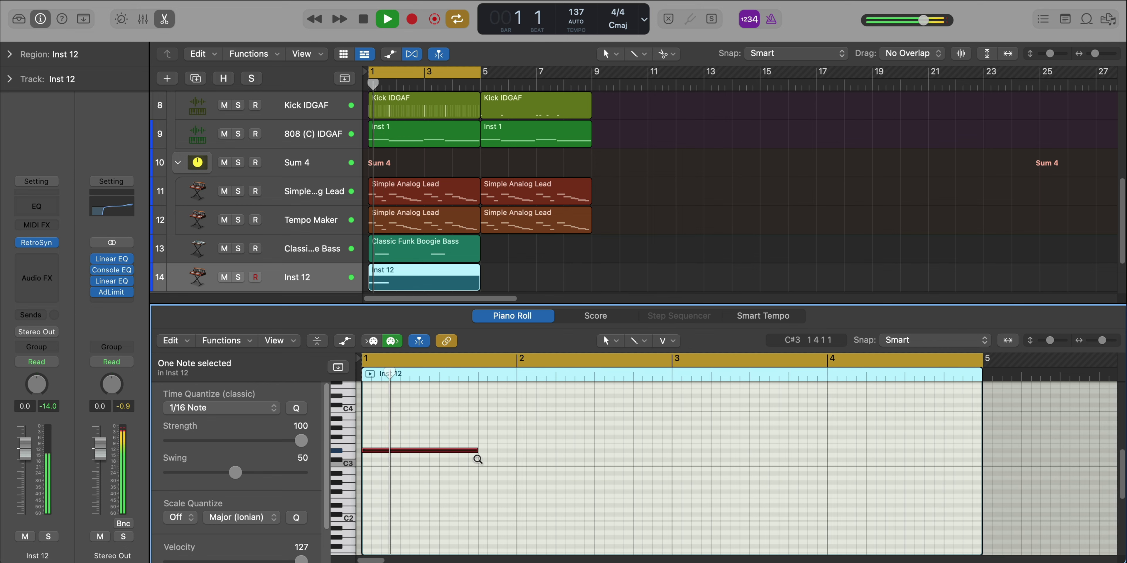
pyautogui.press('space')
# - Add a D3 note at beat 4 of bar 1 in the Inst 12 region and shorten it to about half a beat
pyautogui.keyDown('super'); pyautogui.click(485, 454); pyautogui.keyUp('super')
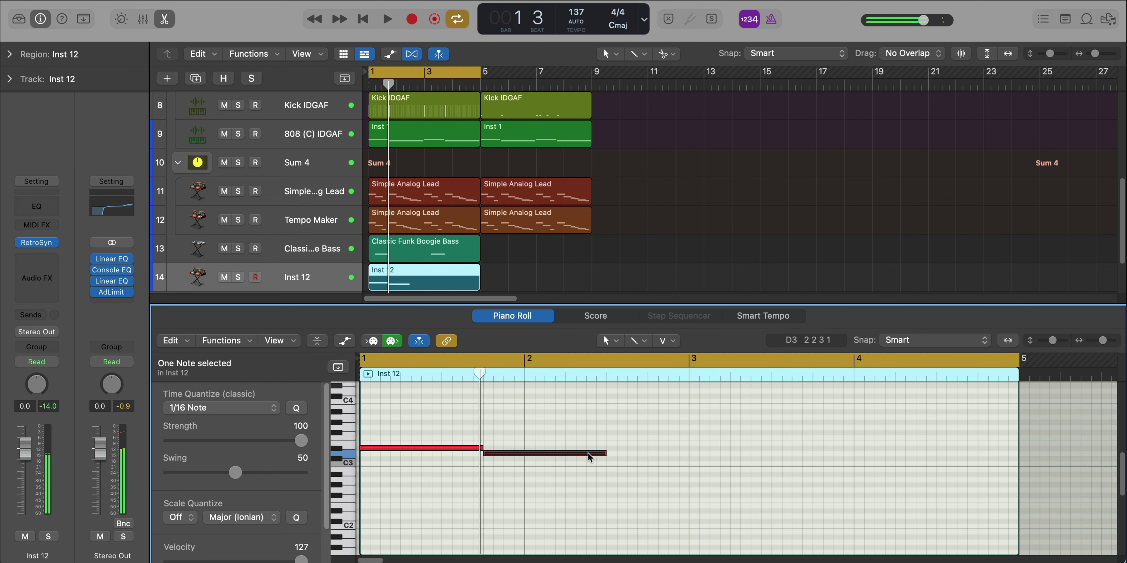
pyautogui.moveTo(589, 453); pyautogui.dragTo(497, 457)
pyautogui.press('super+z')
pyautogui.moveTo(602, 452); pyautogui.dragTo(486, 453)
pyautogui.scroll(-4, 509, 466)
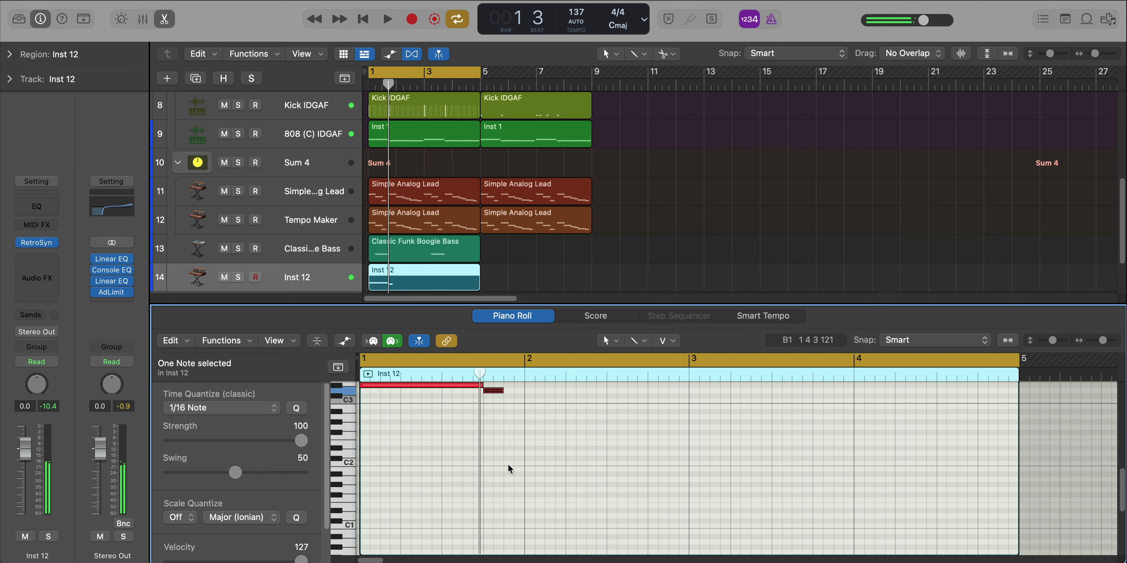
# - Assign the Brush Tool as the alternate Piano Roll tool and set Time Quantize to 1/16 Triplet (1/24)
pyautogui.scroll(4, 509, 466)
pyautogui.scroll(3, 509, 466)
pyautogui.press('space')
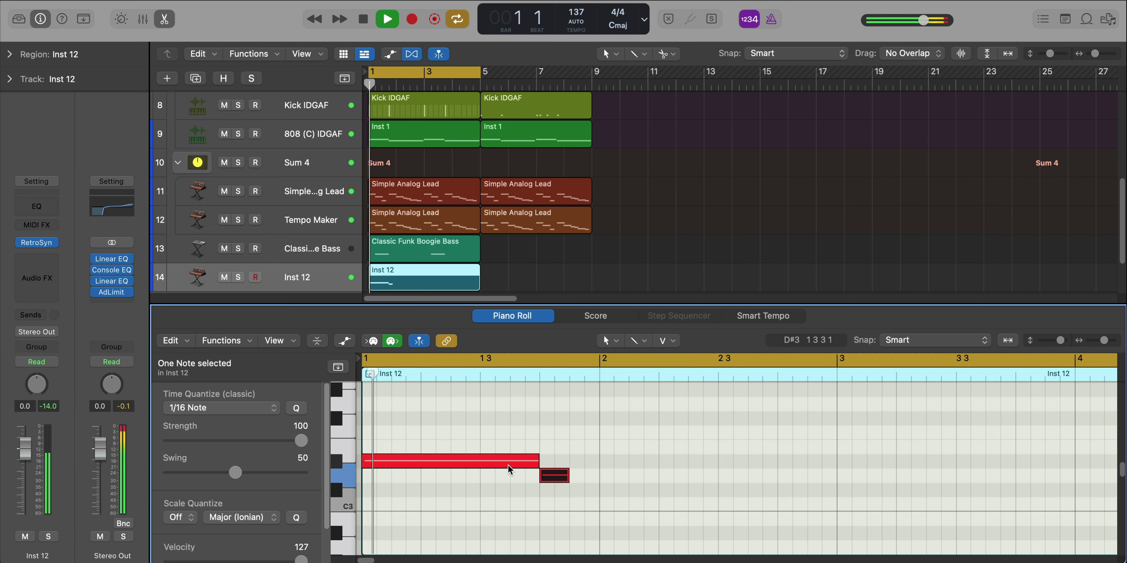
pyautogui.click(509, 466)
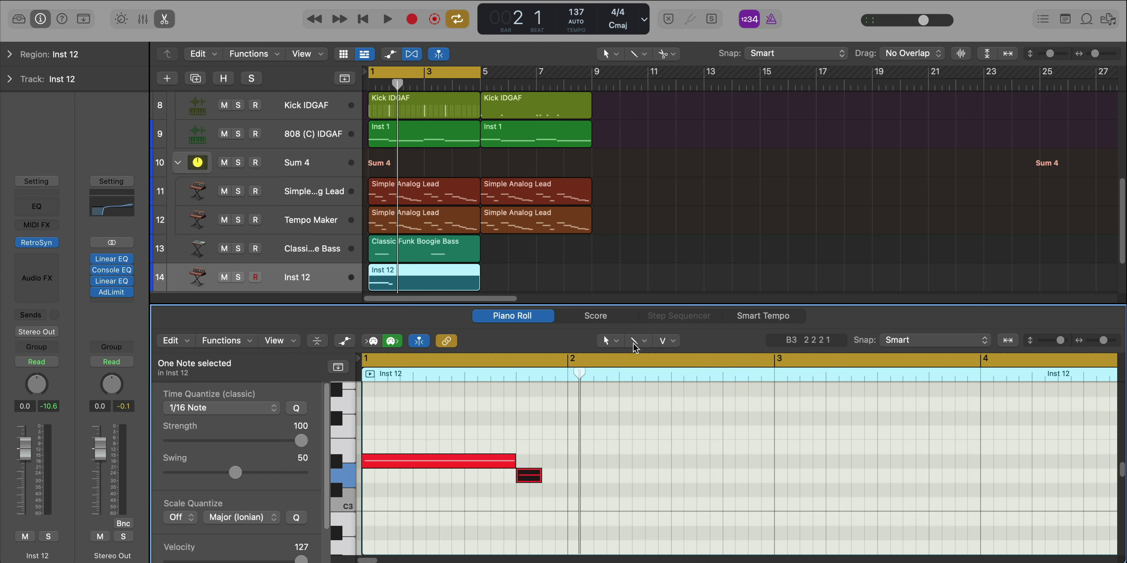
pyautogui.click(638, 340)
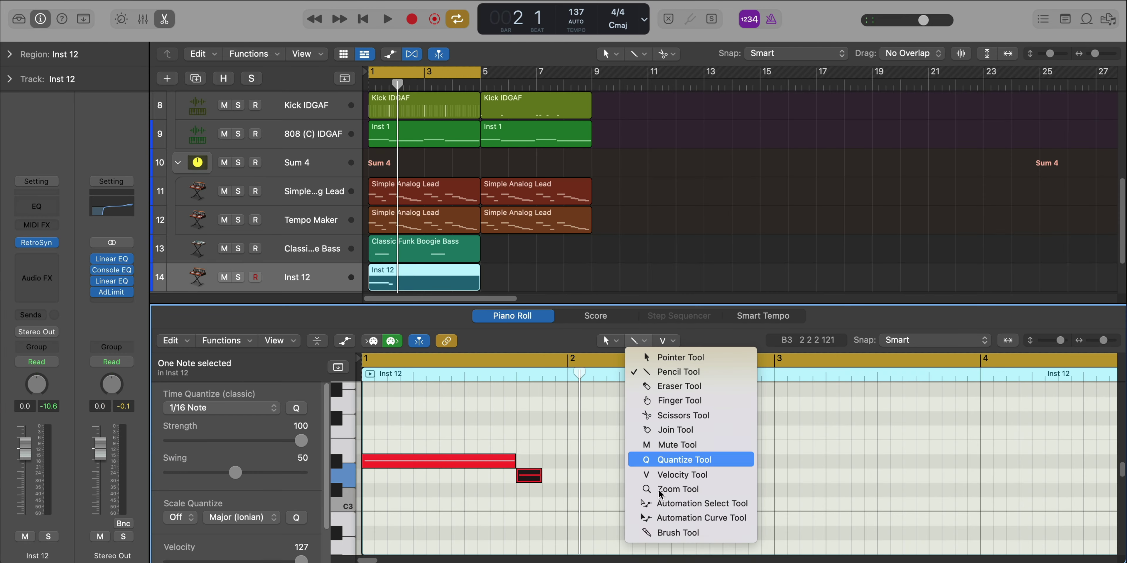
pyautogui.click(668, 535)
pyautogui.click(213, 409)
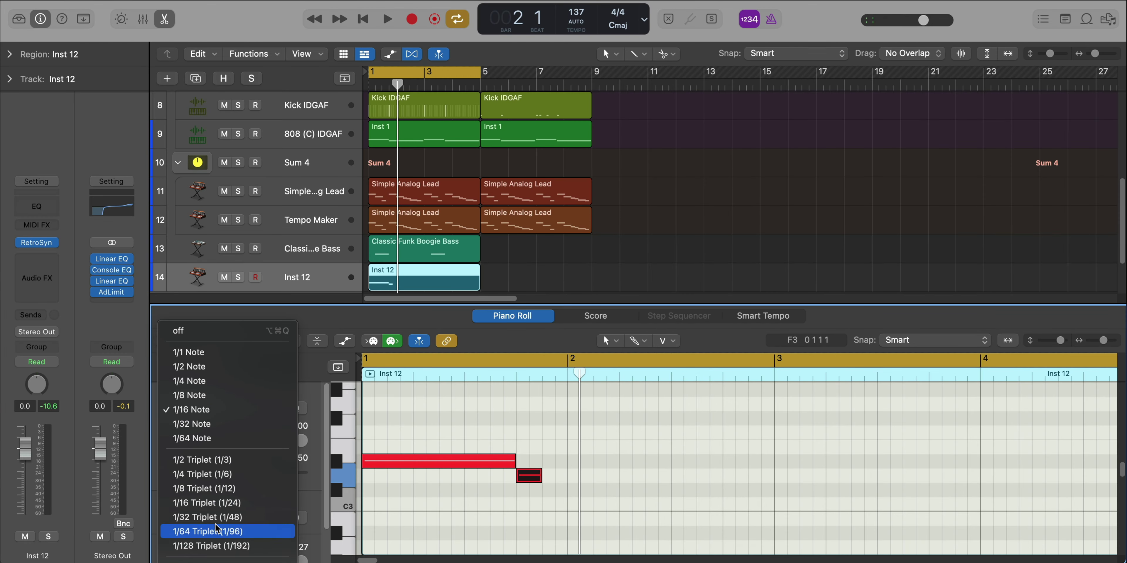
pyautogui.click(216, 503)
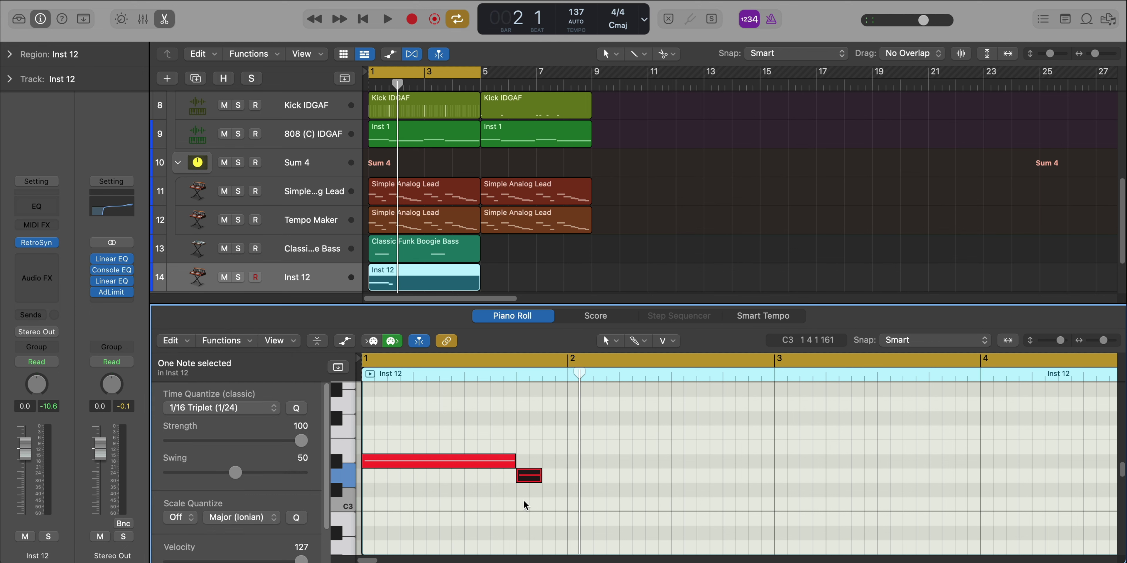
# - Brush a fast trill alternating D#3 and D3 from the middle of beat 4 in bar 1 to beat 2 of bar 2
pyautogui.keyDown('super'); pyautogui.click(547, 460); pyautogui.keyUp('super')
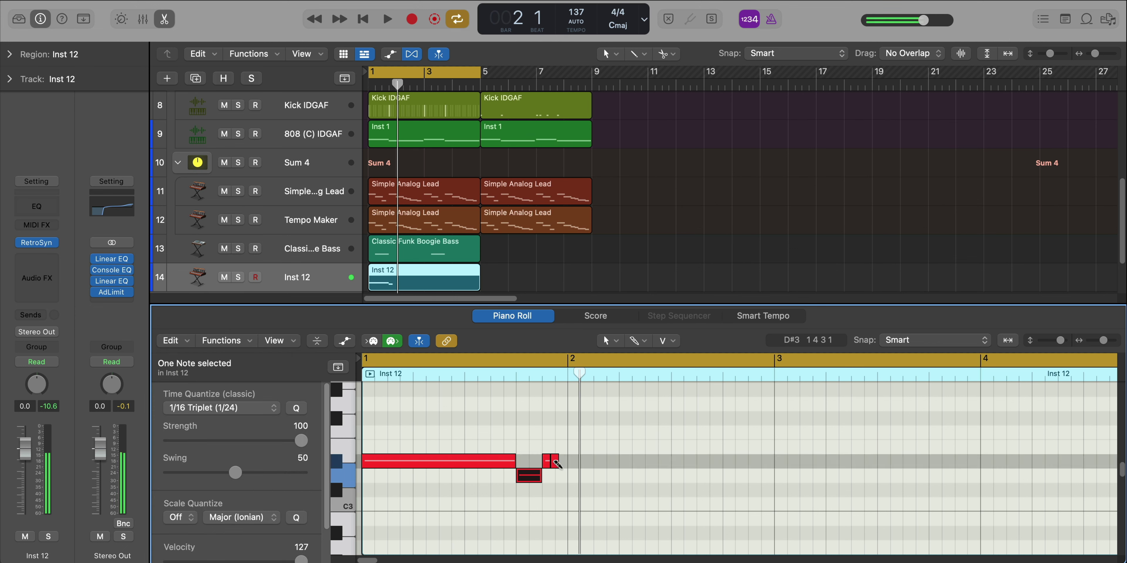
pyautogui.keyDown('super'); pyautogui.click(554, 476); pyautogui.keyUp('super')
pyautogui.keyDown('super'); pyautogui.click(563, 461); pyautogui.keyUp('super')
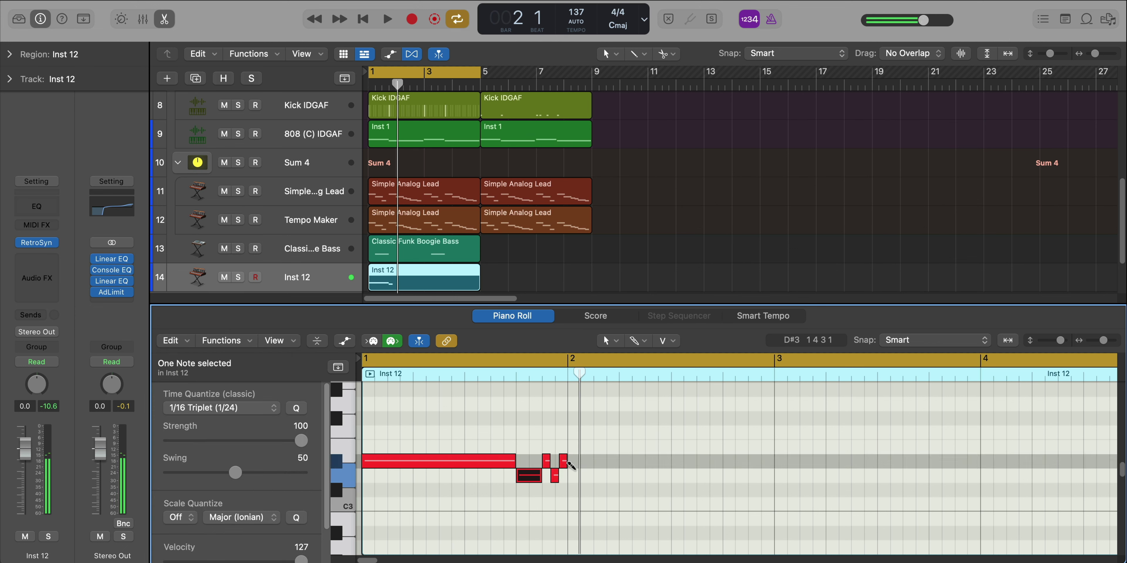
pyautogui.keyDown('super'); pyautogui.click(572, 461); pyautogui.keyUp('super')
pyautogui.moveTo(574, 467)
pyautogui.mouseDown()
pyautogui.moveTo(601, 474)
pyautogui.moveTo(599, 461)
pyautogui.moveTo(607, 477)
pyautogui.moveTo(616, 464)
pyautogui.mouseUp()
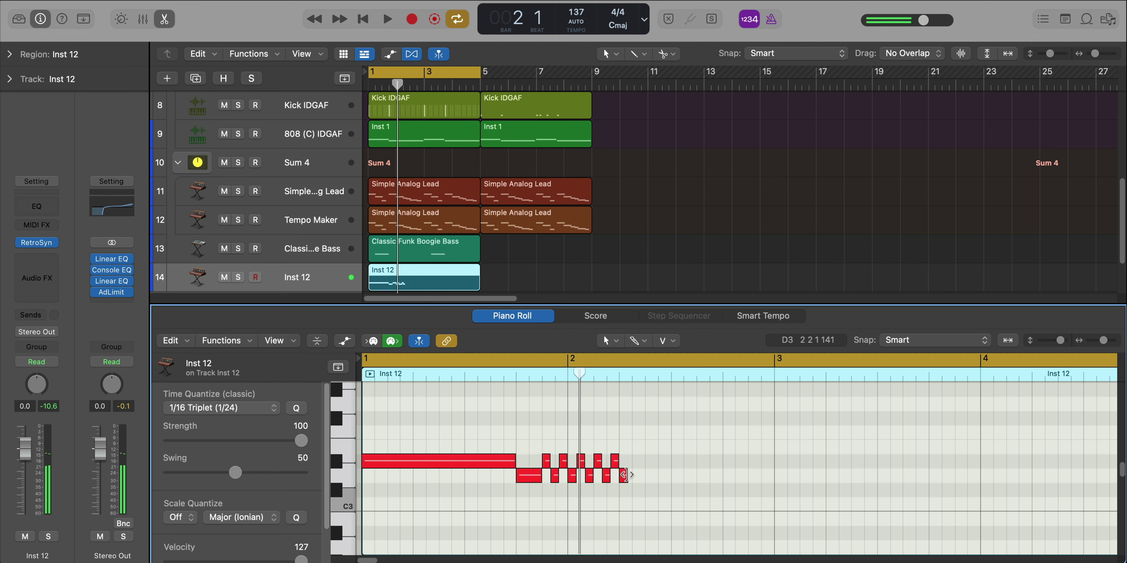
# - End the trill with a one-beat D3 note from beat 2 to beat 3 of bar 2, checking it against playback
pyautogui.click(626, 476)
pyautogui.moveTo(631, 475); pyautogui.dragTo(671, 478)
pyautogui.press('space')
pyautogui.hscroll(-5, 674, 487)
pyautogui.scroll(-5, 674, 489)
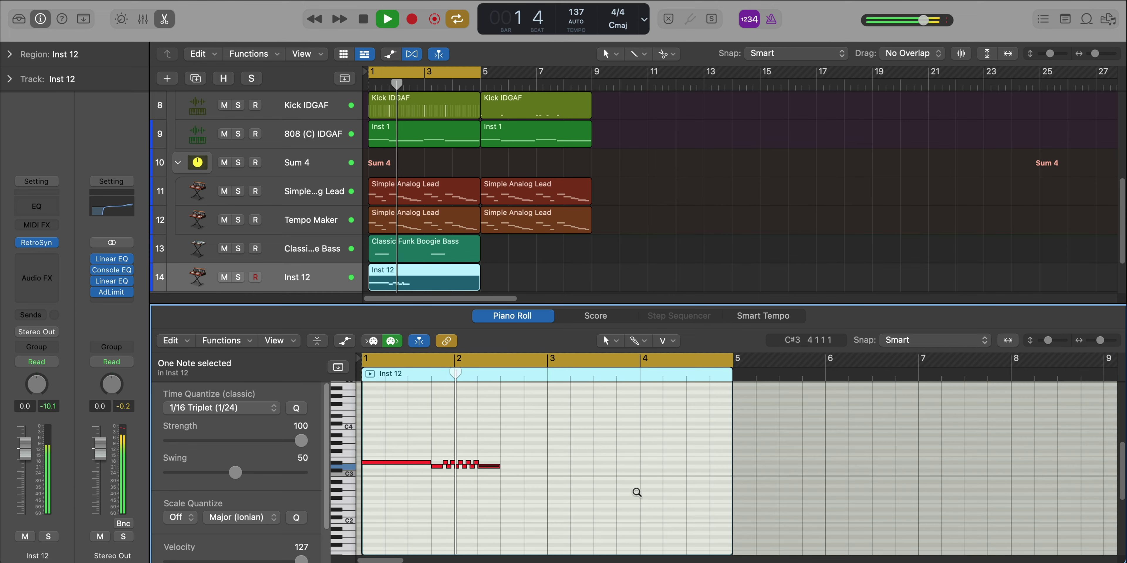
pyautogui.press('space')
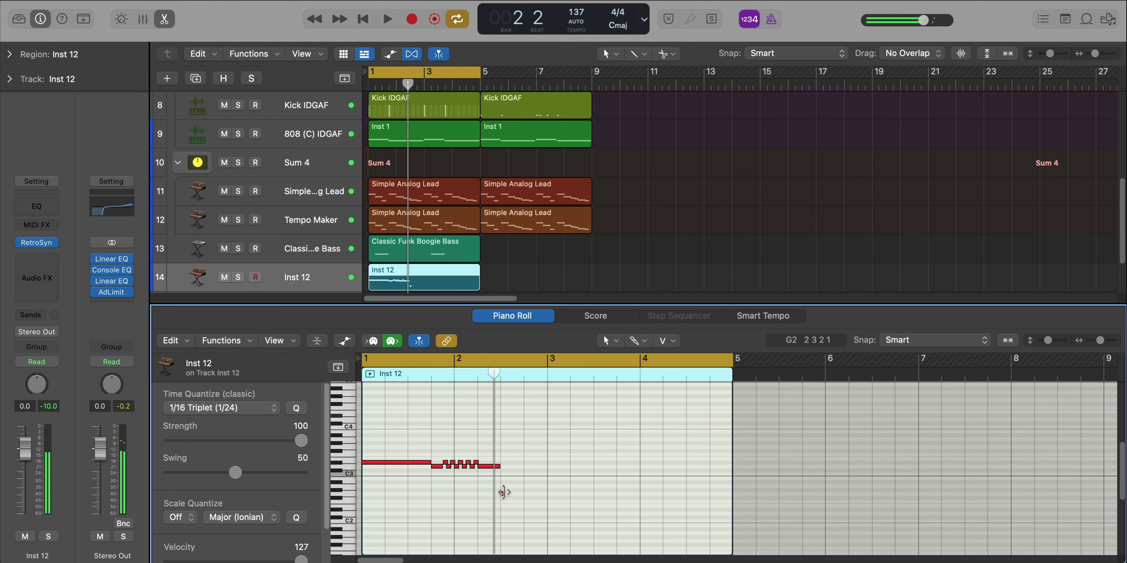
# - Add a two-beat G2 note from beat 3 of bar 2 to the start of bar 3, checking it against playback
pyautogui.moveTo(502, 493); pyautogui.dragTo(547, 497)
pyautogui.press('space')
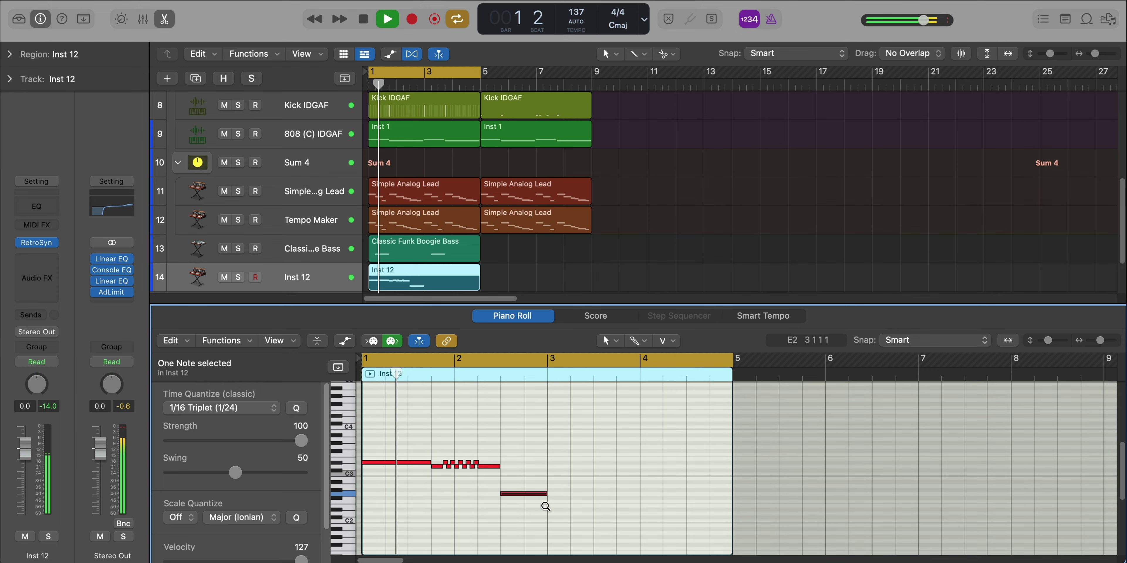
pyautogui.hscroll(3, 545, 506)
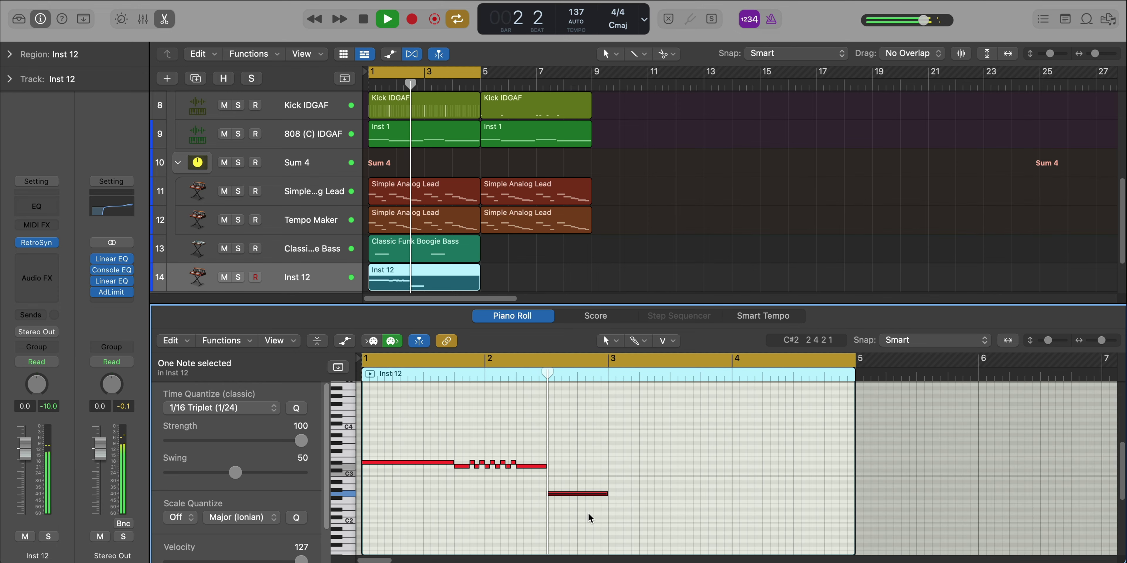
pyautogui.press('space')
# - Repeat the two-bar phrase across bars 3 and 4, raise its final note an octave and audition the result
pyautogui.moveTo(618, 514); pyautogui.dragTo(364, 440)
pyautogui.press('super+r')
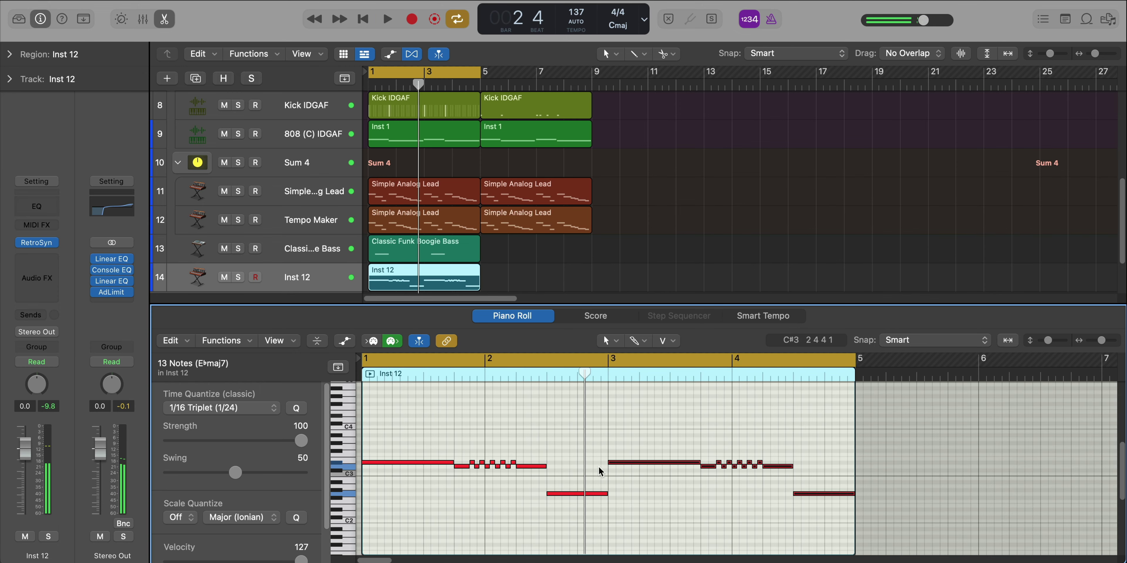
pyautogui.click(754, 491)
pyautogui.hotkey('alt', 'shift', 'Up')
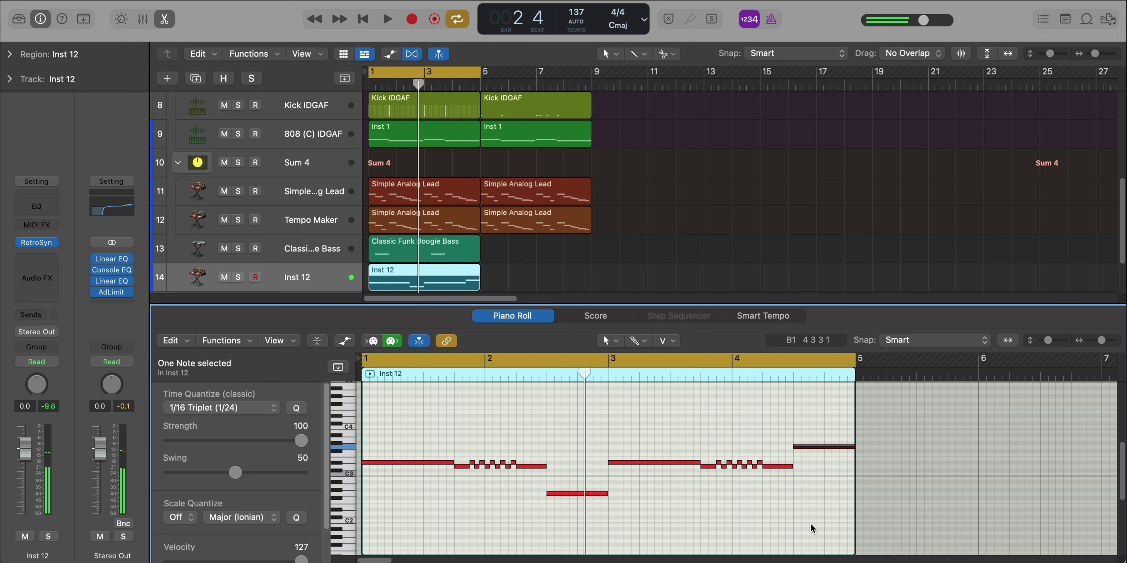
pyautogui.press('space')
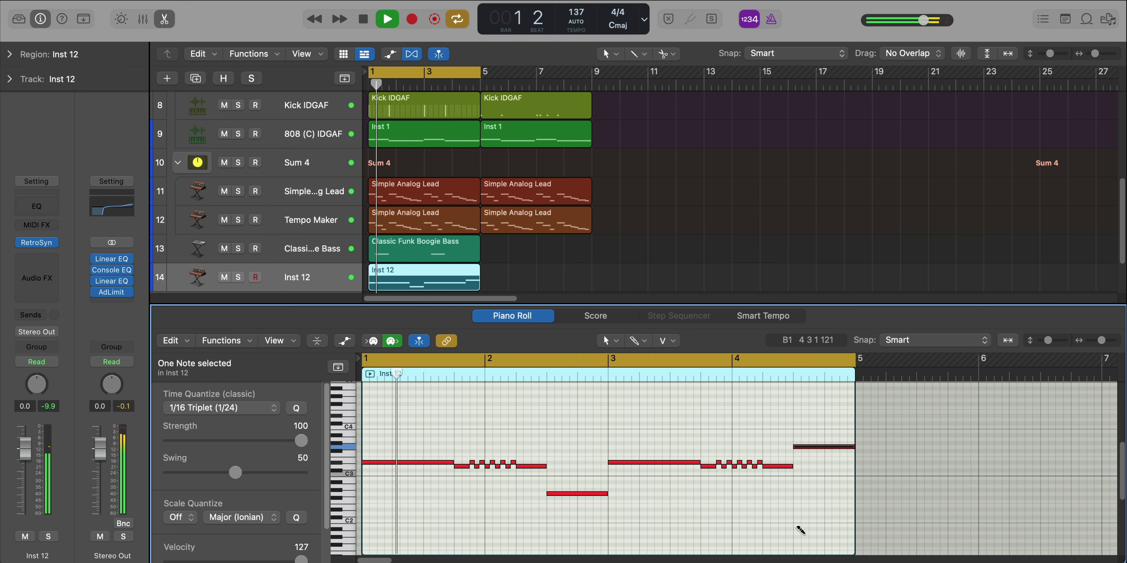
pyautogui.press('space')
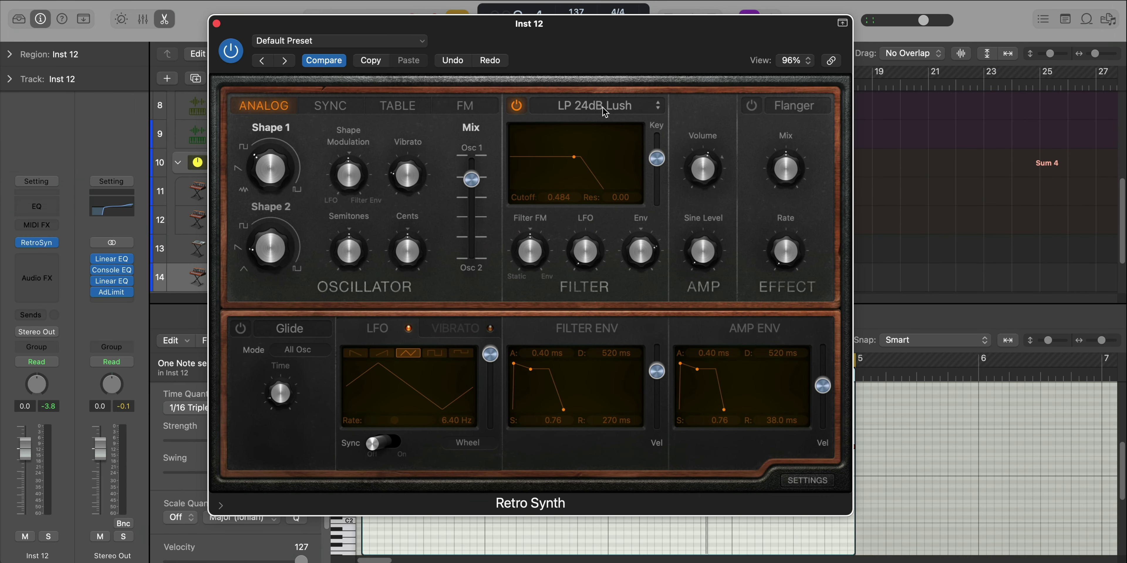
# - Set Retro Synth's filter to BP 6dB Sharp with cutoff 0.712 and resonance 0.31, and switch its effect to Chorus
pyautogui.click(603, 112)
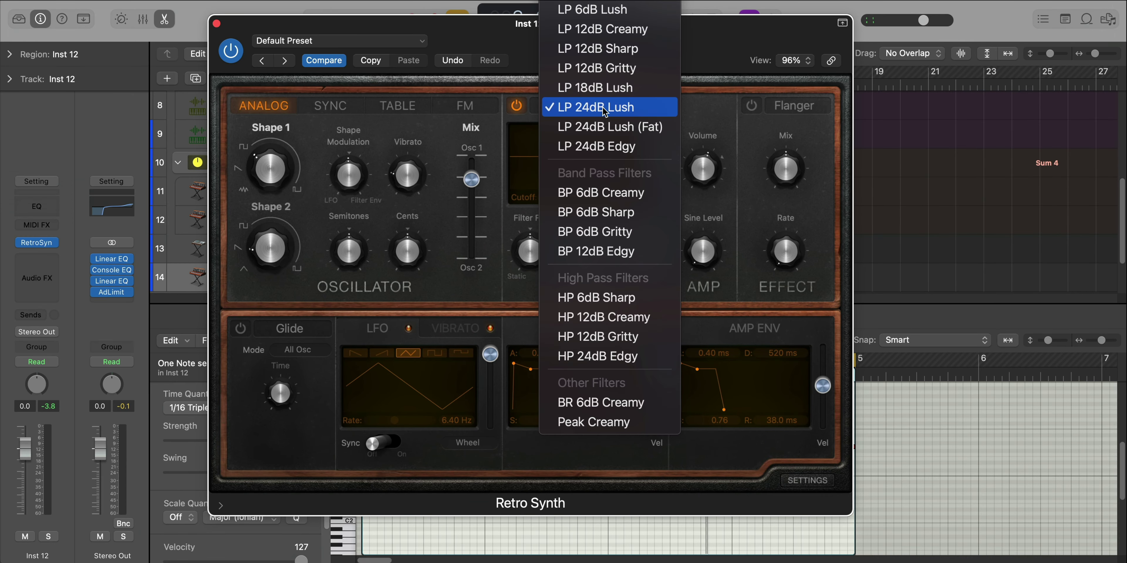
pyautogui.click(597, 214)
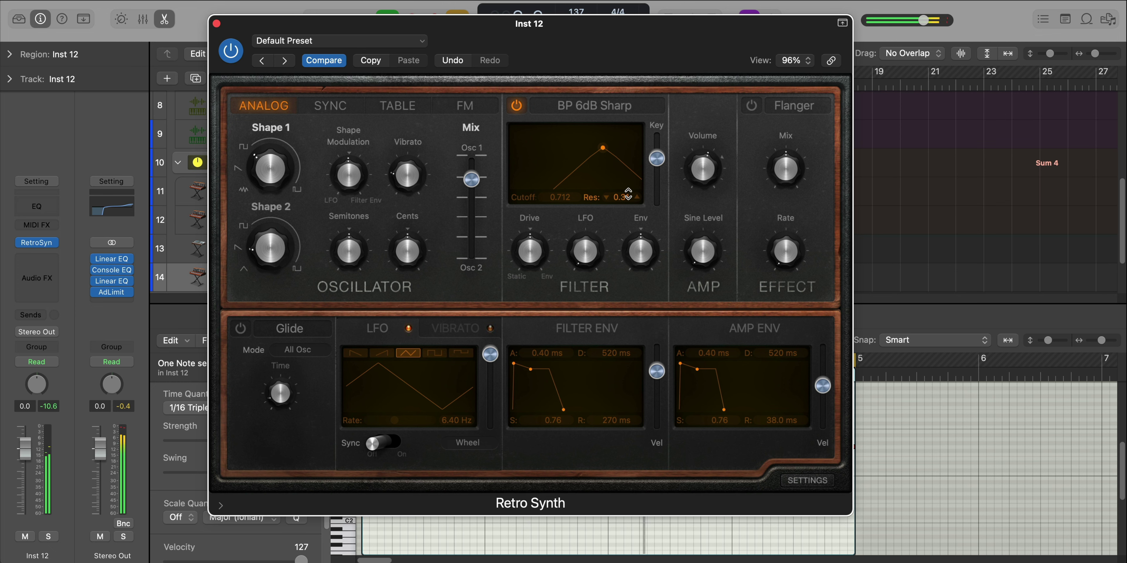
pyautogui.click(780, 109)
pyautogui.click(794, 86)
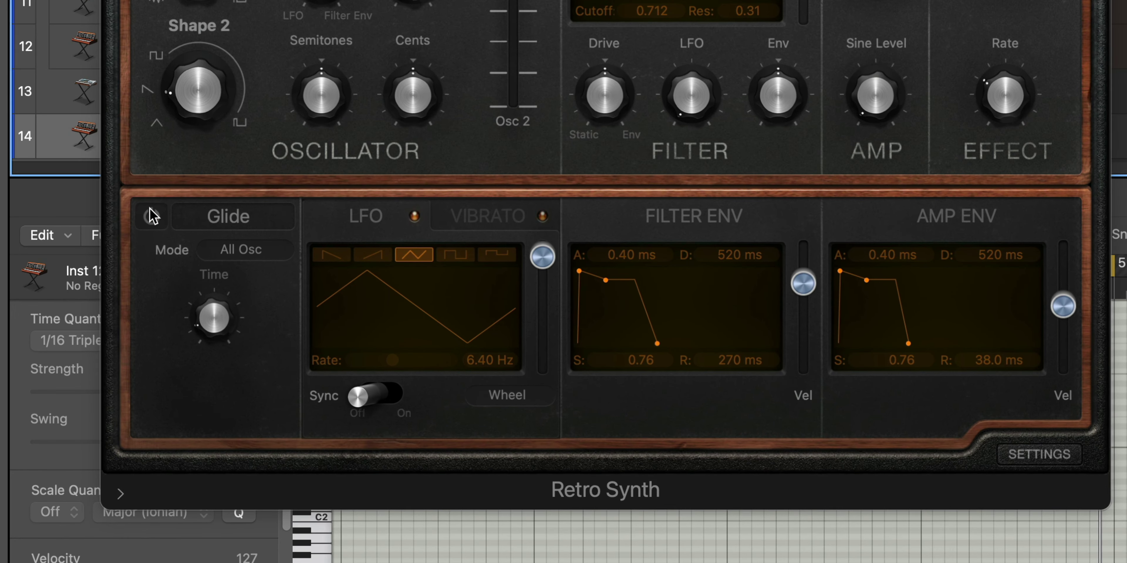
# - Enable Glide for All Osc with a time of about 41 ms, set the amp envelope attack to 13.0 ms and close Retro Synth
pyautogui.click(240, 328)
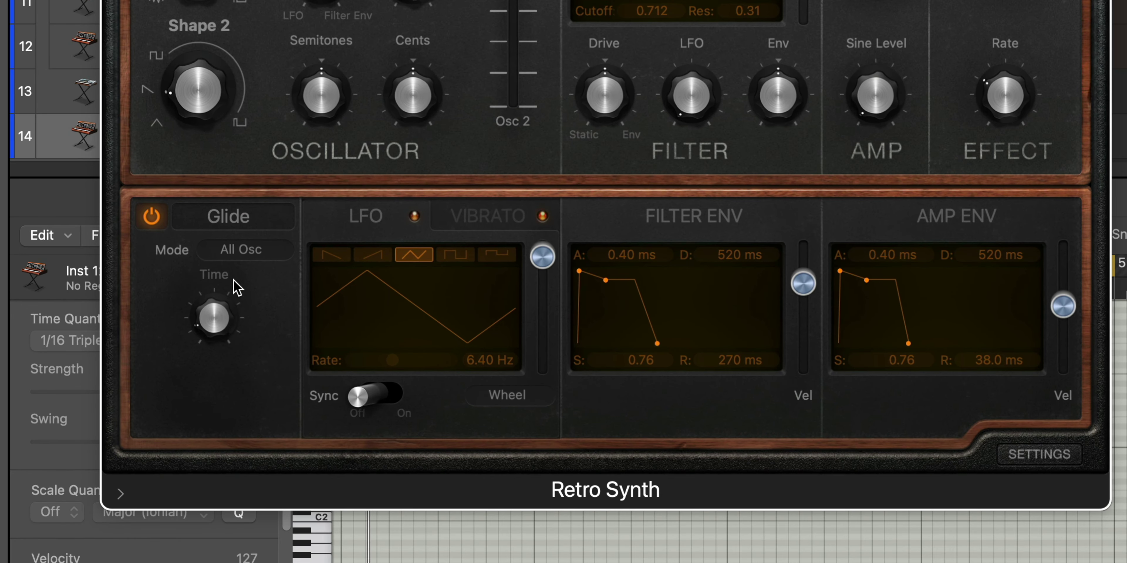
pyautogui.click(241, 249)
pyautogui.click(230, 339)
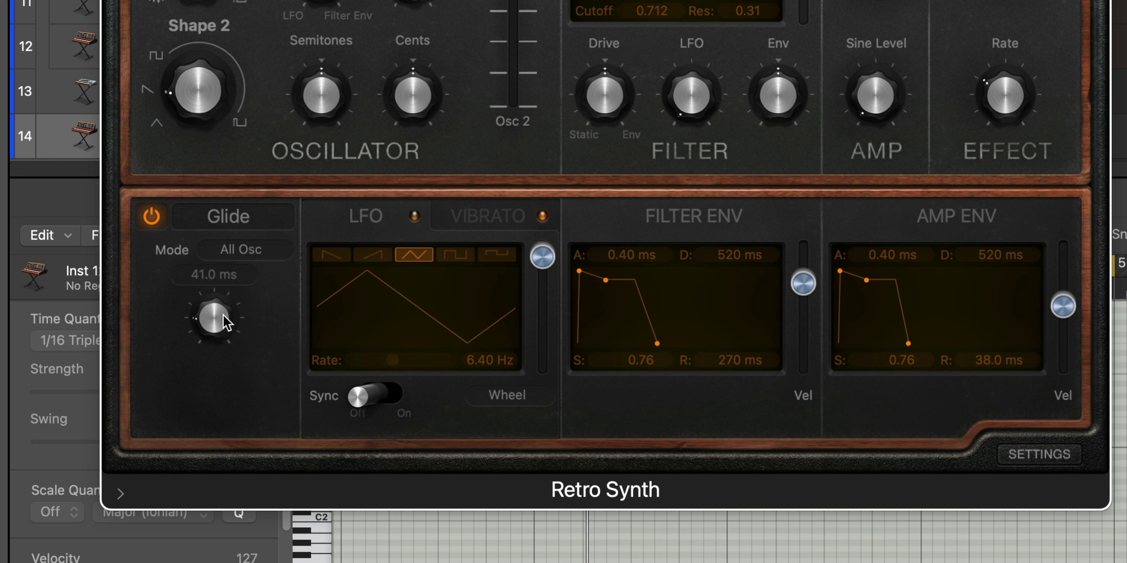
pyautogui.moveTo(224, 314); pyautogui.dragTo(224, 313)
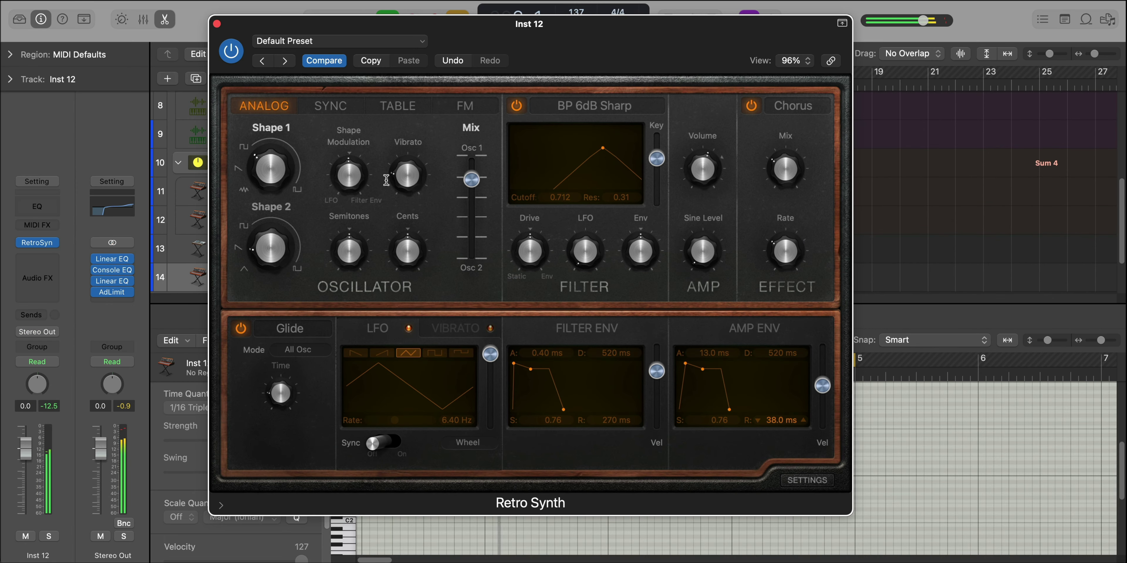
pyautogui.click(217, 23)
# - Low-cut the Inst 12 track in Channel EQ at 530 Hz, 12 dB/Oct, comparing the sound with the EQ bypassed
pyautogui.press('e')
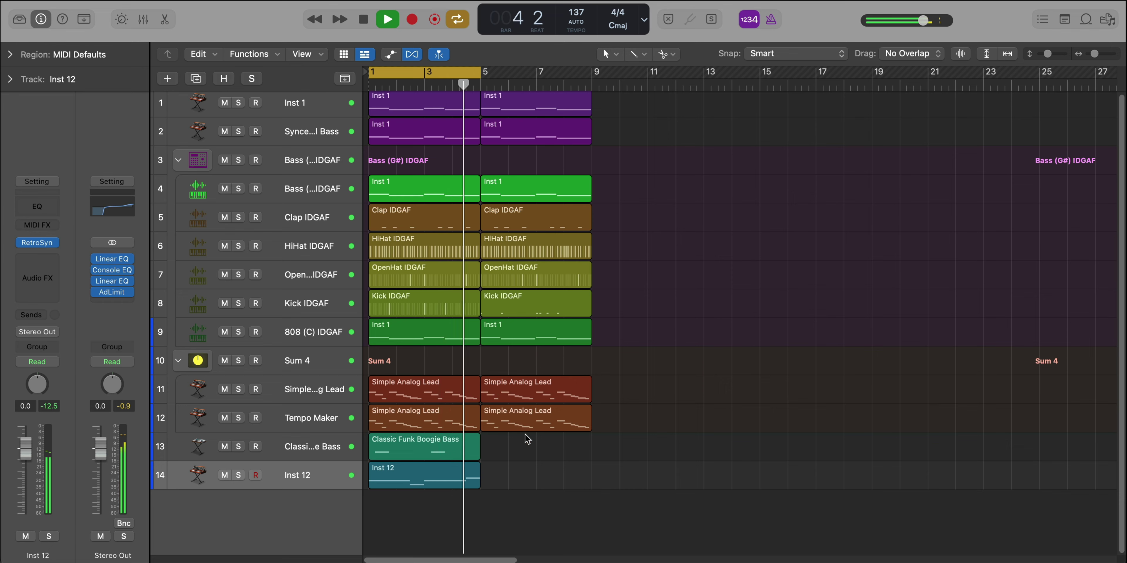
pyautogui.press('space')
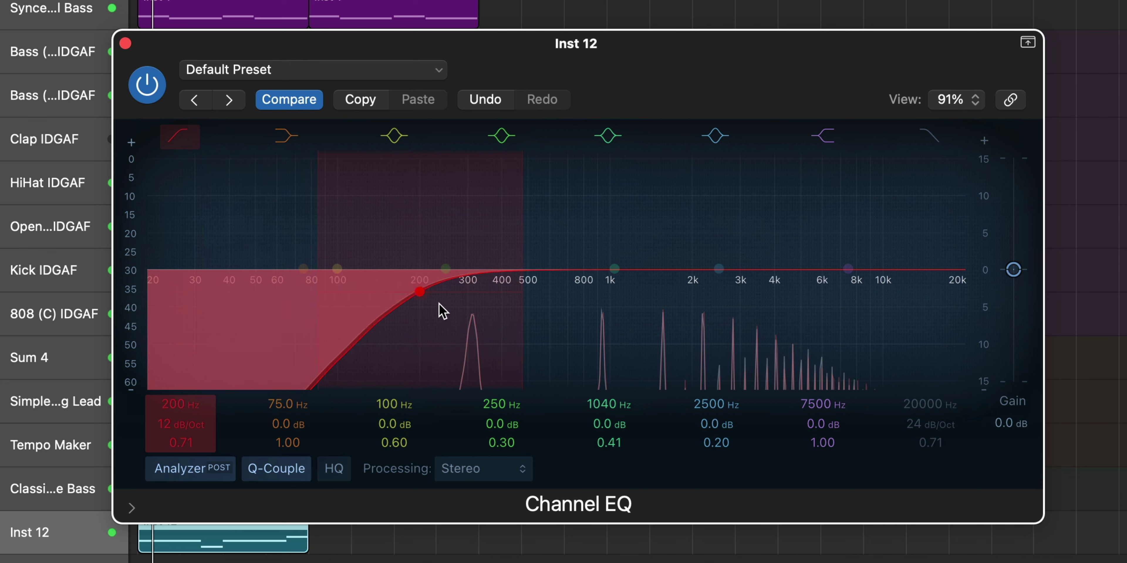
pyautogui.moveTo(440, 309); pyautogui.dragTo(548, 312)
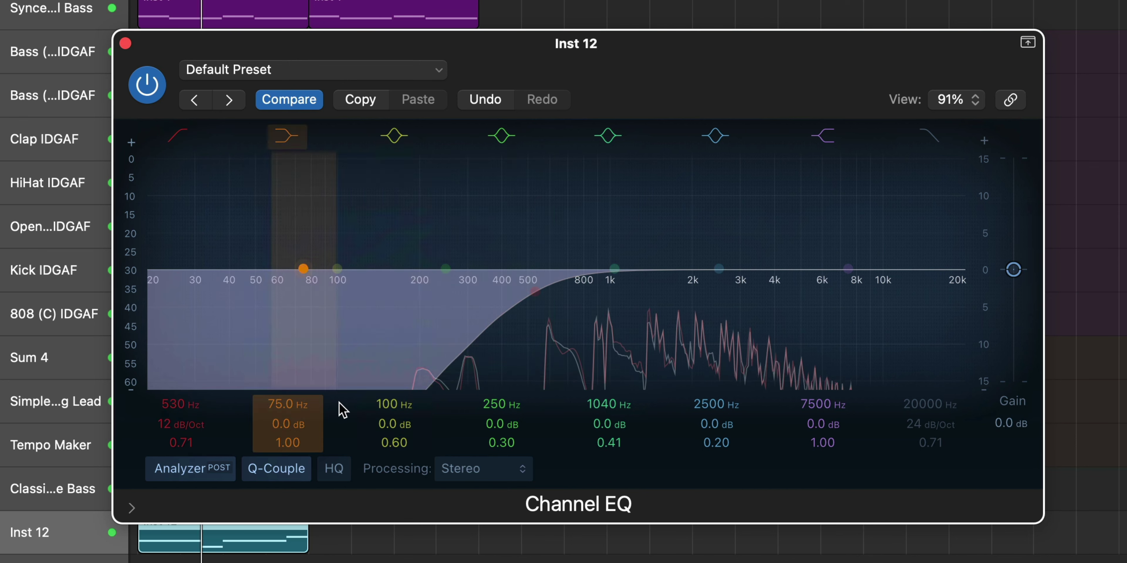
pyautogui.click(147, 85)
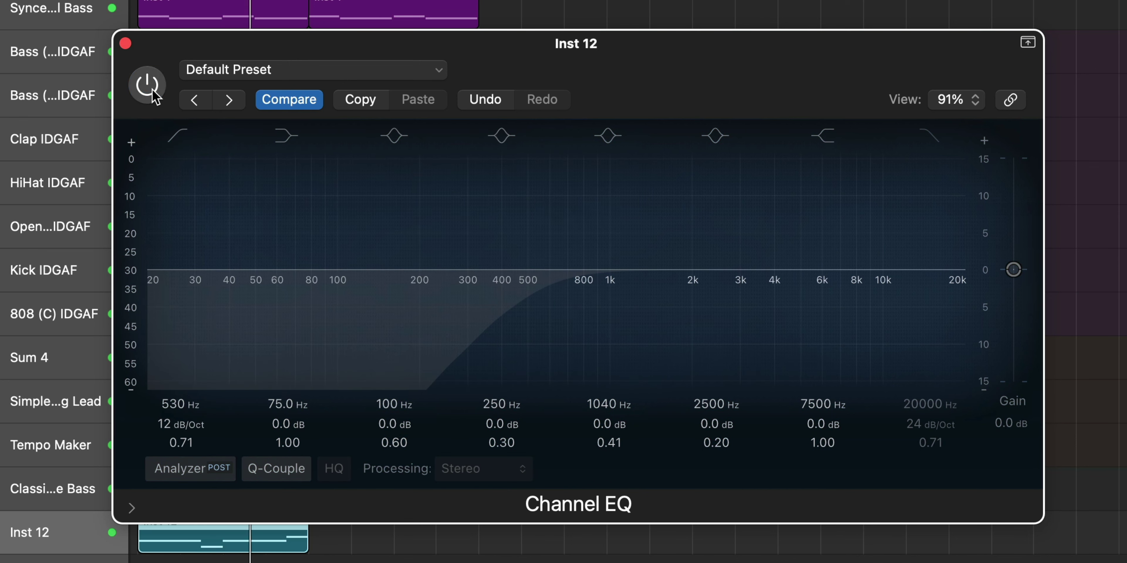
pyautogui.click(147, 85)
pyautogui.click(125, 43)
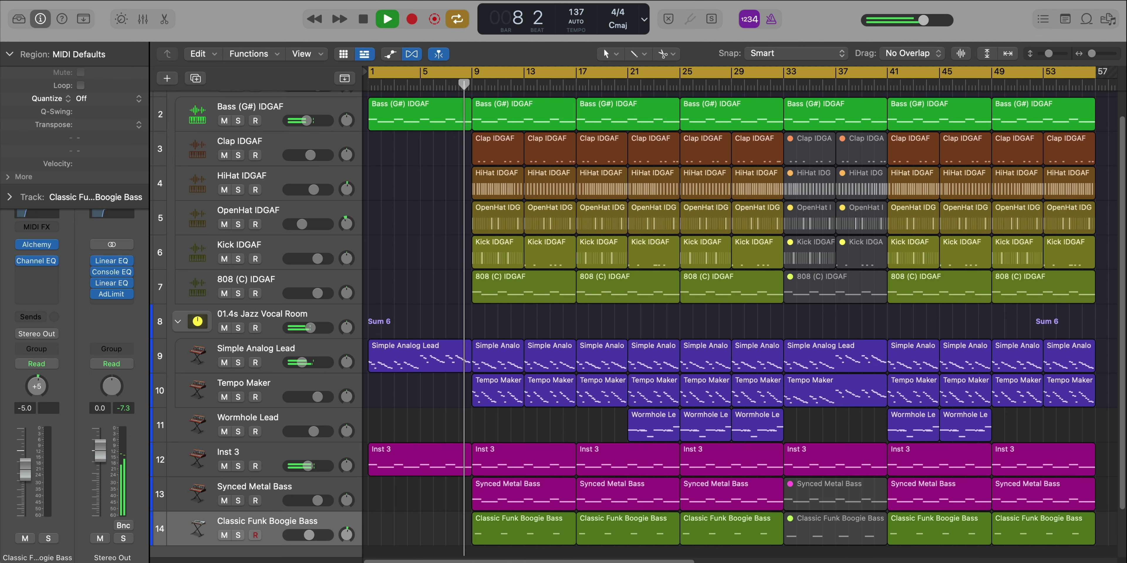
# - Turn off cycle mode for playback of the full arrangement
pyautogui.press('c')
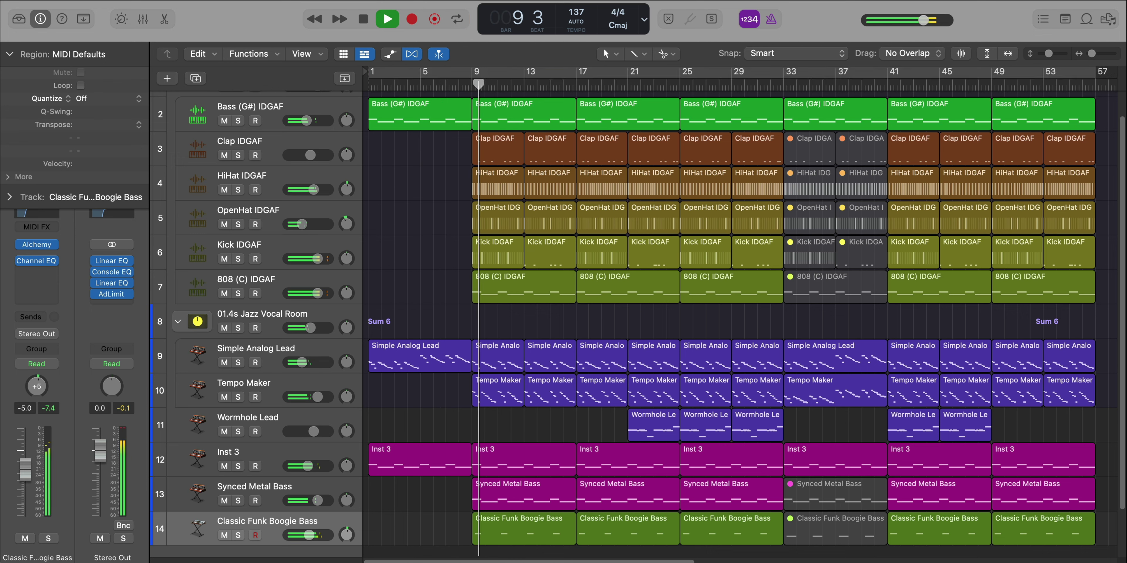